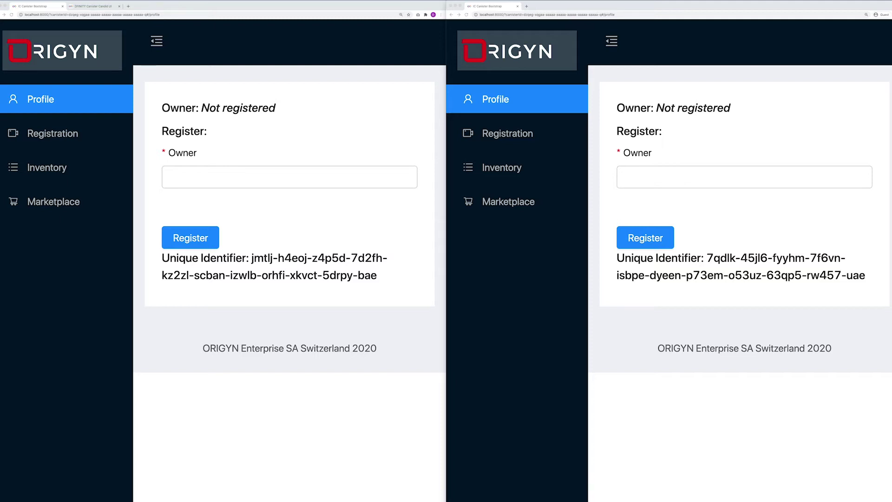
- Maximize the first profile window and register it to owner AP Le Brassus from the autofill suggestion
key(ctrl+alt+Return)
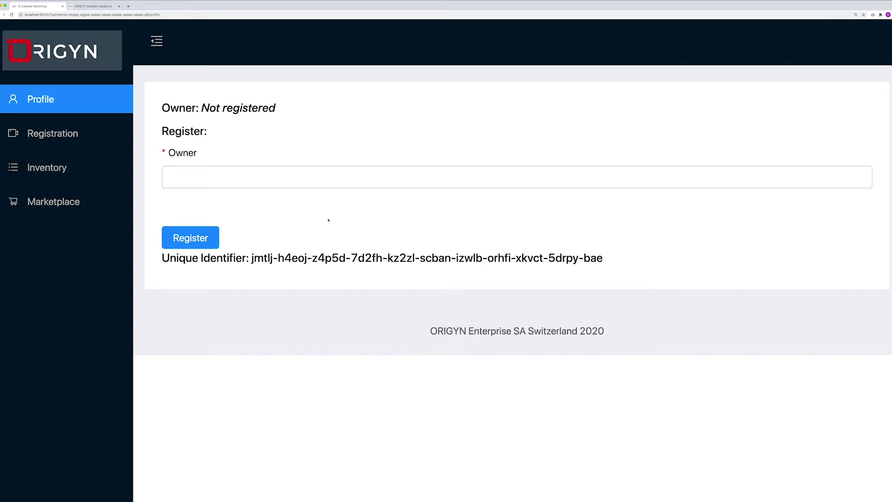
click(343, 180)
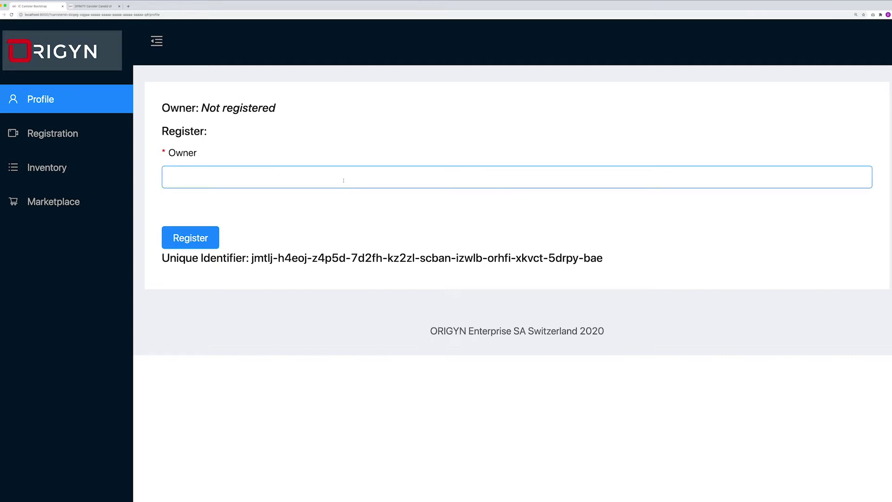
click(343, 180)
text(AP Le Brassus)
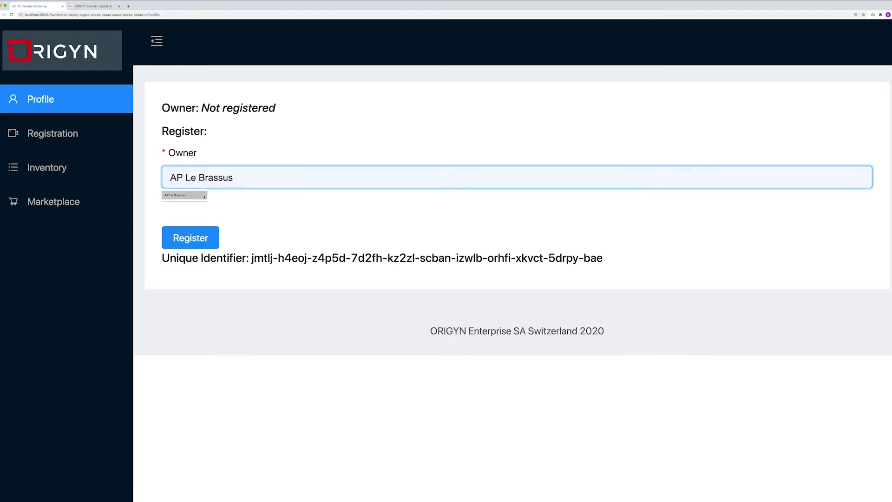
click(200, 195)
click(206, 239)
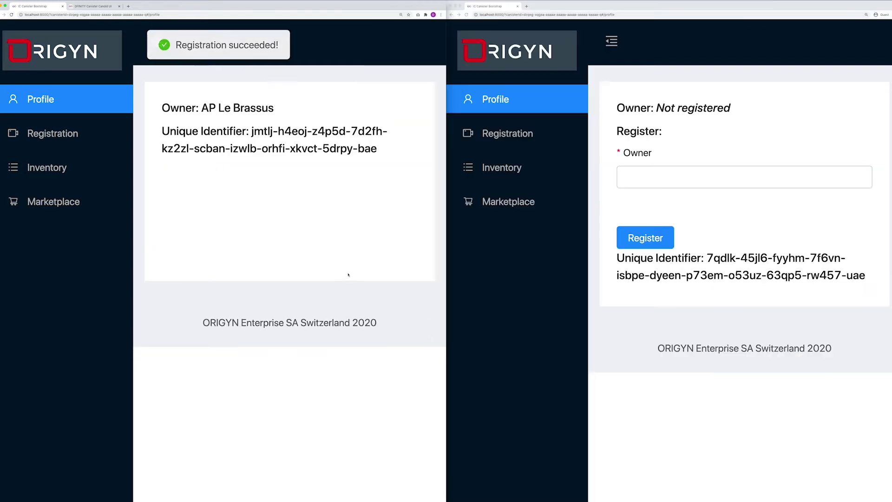
click(647, 164)
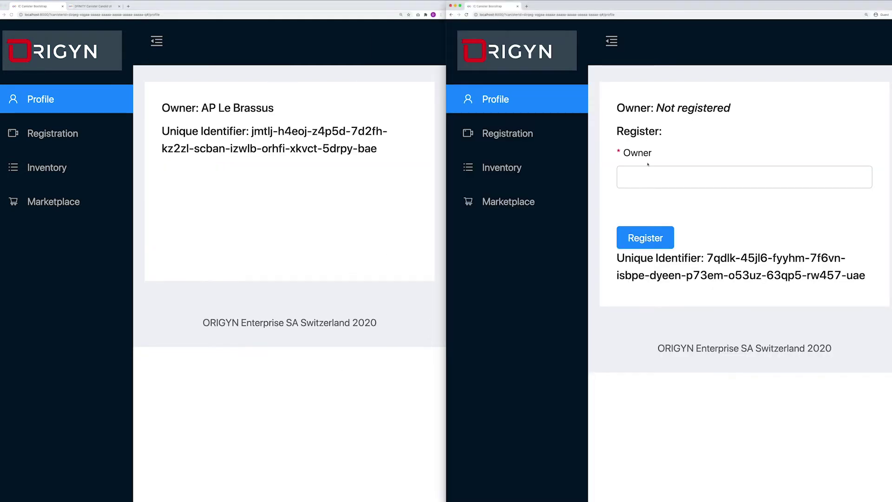
- In the maximized second profile, enter owner 'AP Beverly Hills' and register it
key(ctrl+alt+Return)
click(403, 175)
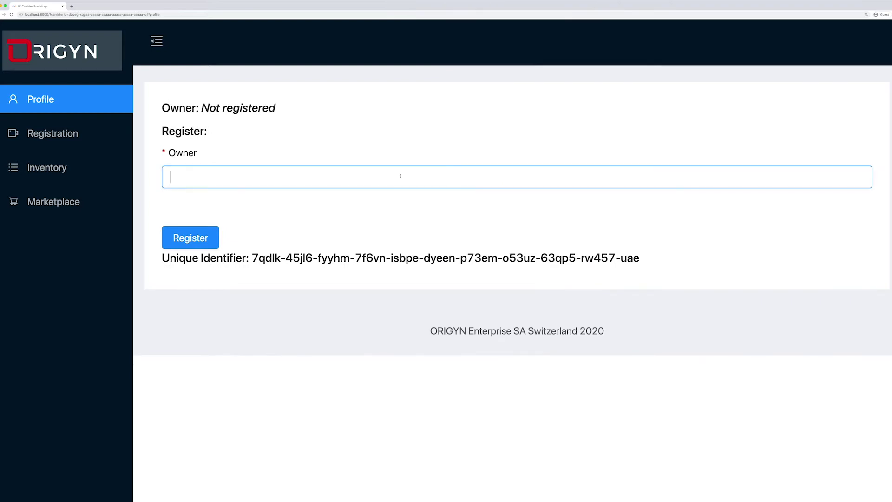
text(AP)
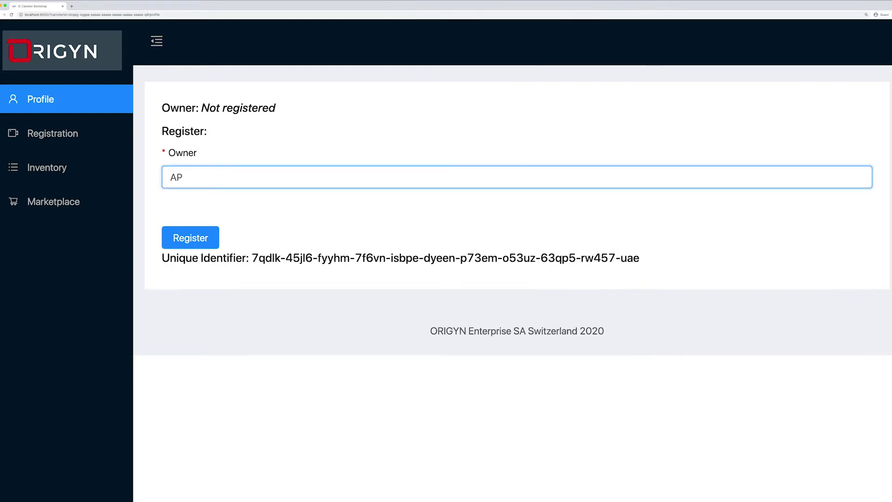
text( Bev)
text(erlt)
key(BackSpace)
text(y He)
key(BackSpace)
text(ills)
click(217, 240)
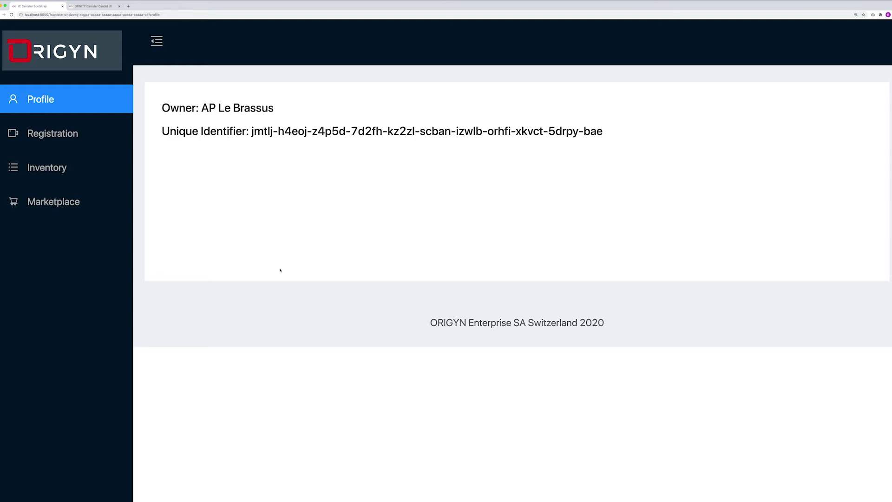
click(76, 135)
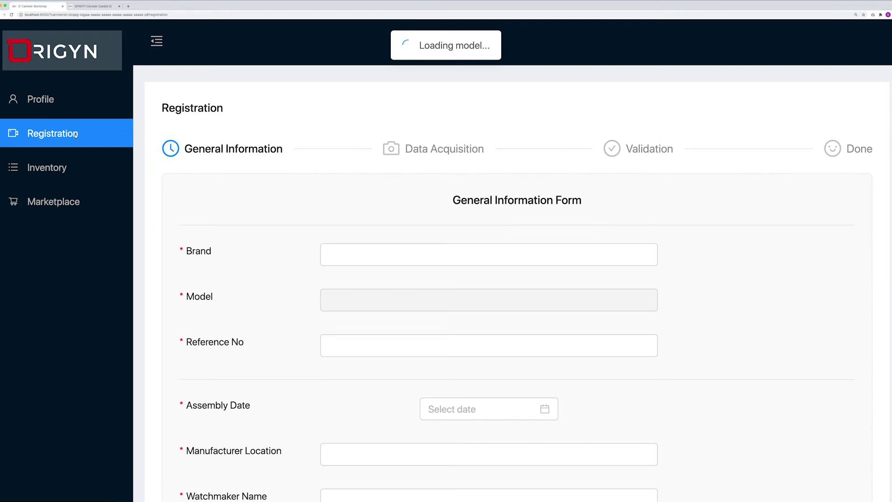
- Choose brand Audemars Piguet, model Royal Oak Selfwinding, and reference 15500ST.OO.1220ST.01
scroll(295, 246, down, 3)
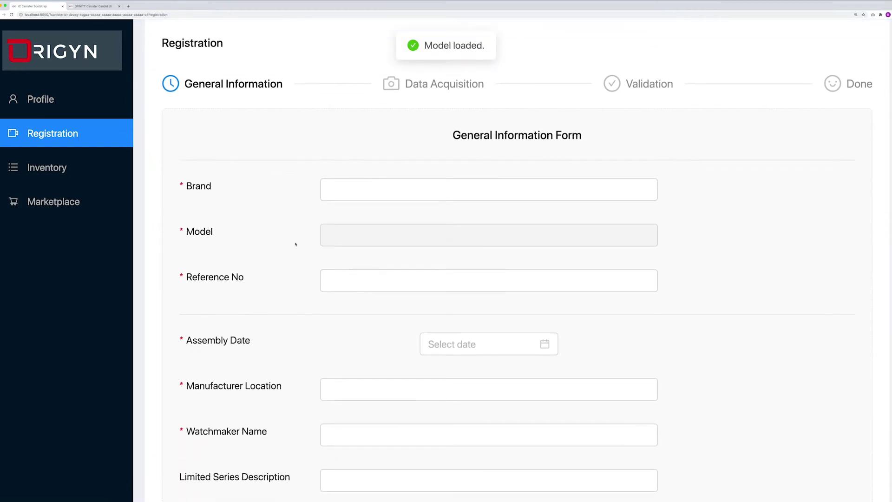
scroll(295, 244, down, 1)
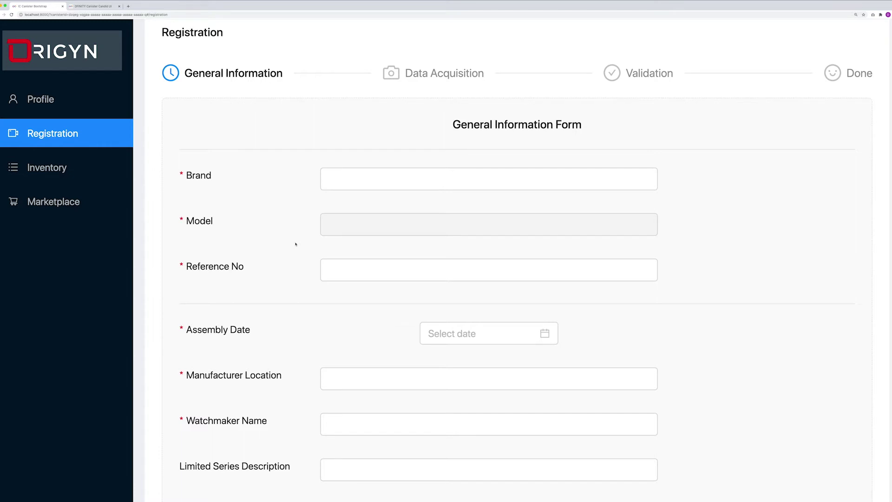
click(343, 178)
click(353, 207)
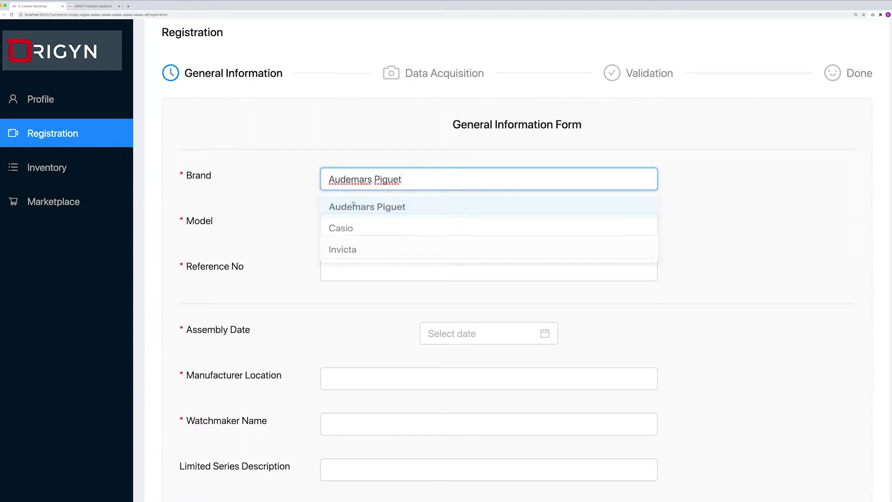
click(354, 224)
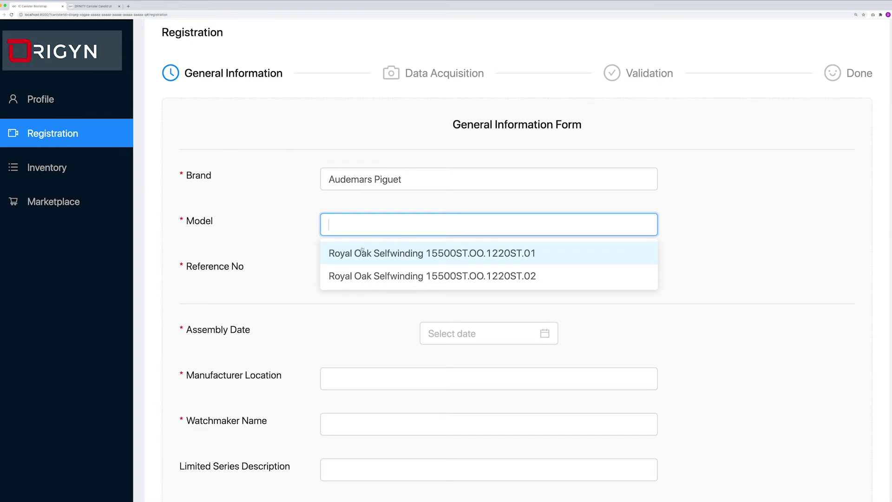
click(362, 253)
click(355, 270)
click(354, 287)
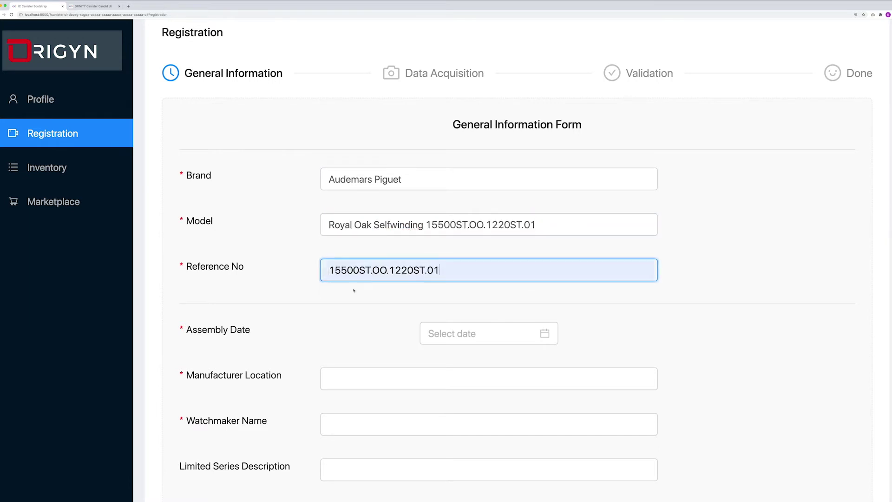
- Set the assembly date to now, manufacturer location AP Le Brassus, and the watchmaker name
scroll(353, 291, down, 2)
click(446, 275)
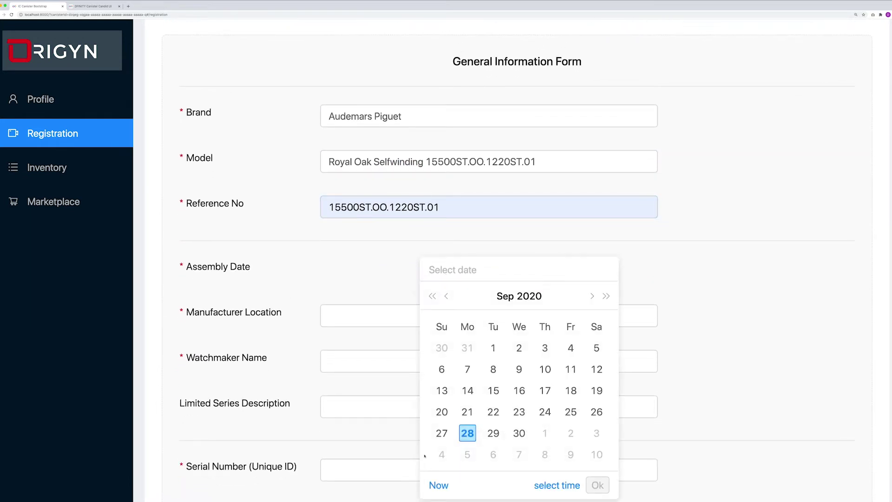
click(436, 486)
click(371, 315)
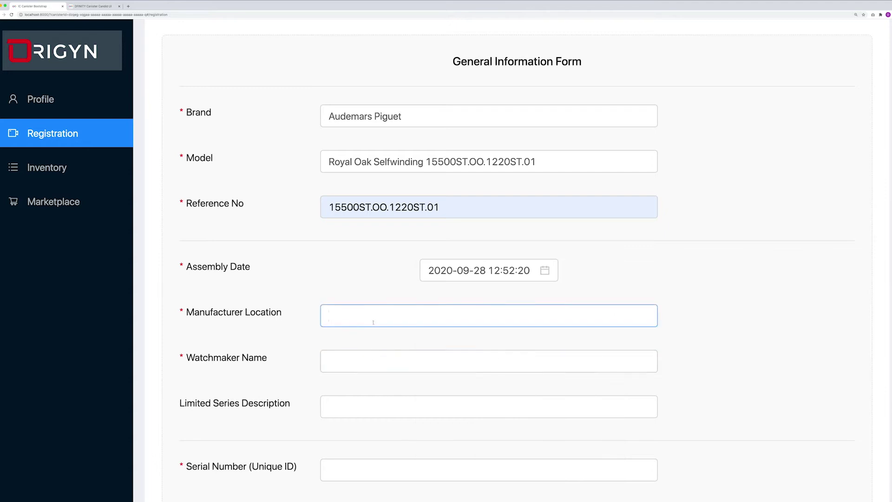
click(358, 333)
click(359, 366)
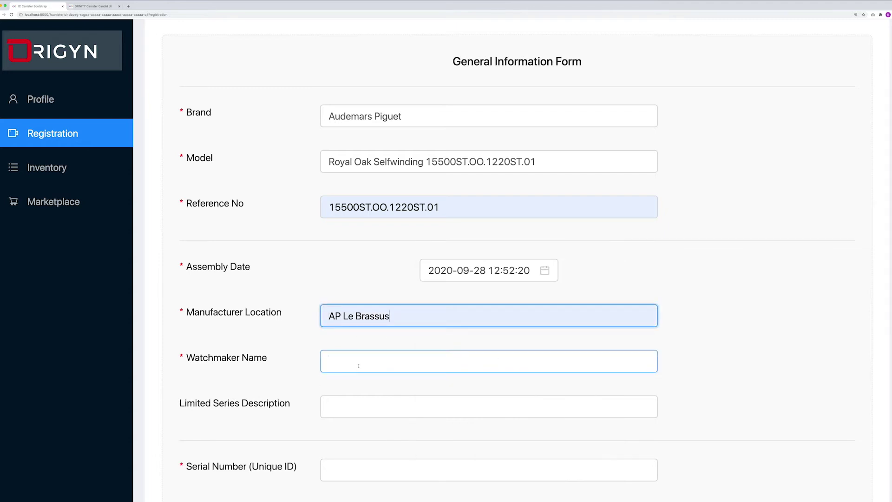
click(357, 379)
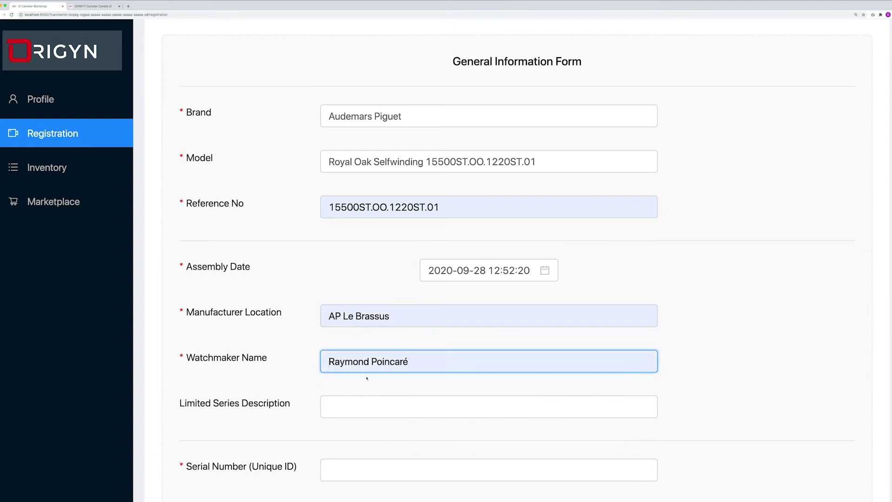
- Fill Limited Series as '1 of 100' and Serial Number as S3R4LLD1123
scroll(366, 375, down, 2)
click(369, 346)
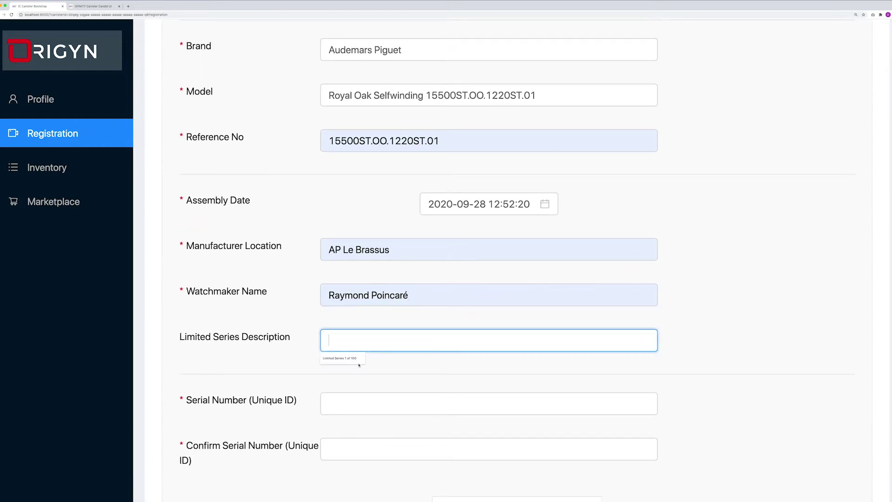
click(359, 363)
scroll(354, 362, down, 2)
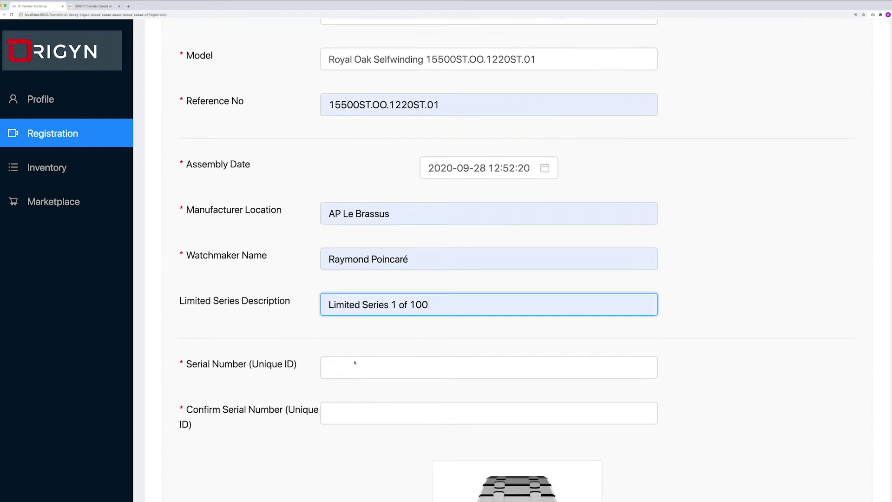
click(350, 351)
click(349, 368)
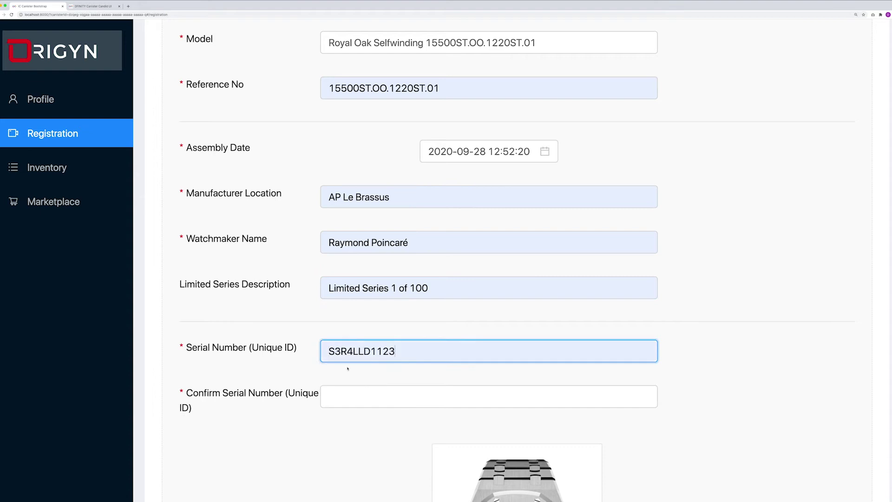
- Copy the serial into Confirm Serial Number and submit the general information
double_click(366, 355)
key(ctrl+c)
key(Tab)
key(ctrl+v)
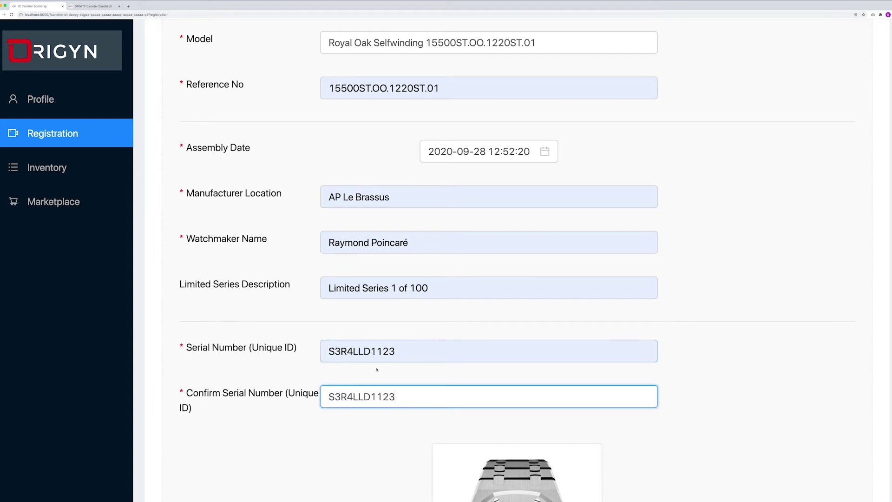
scroll(375, 368, down, 10)
scroll(376, 369, down, 1)
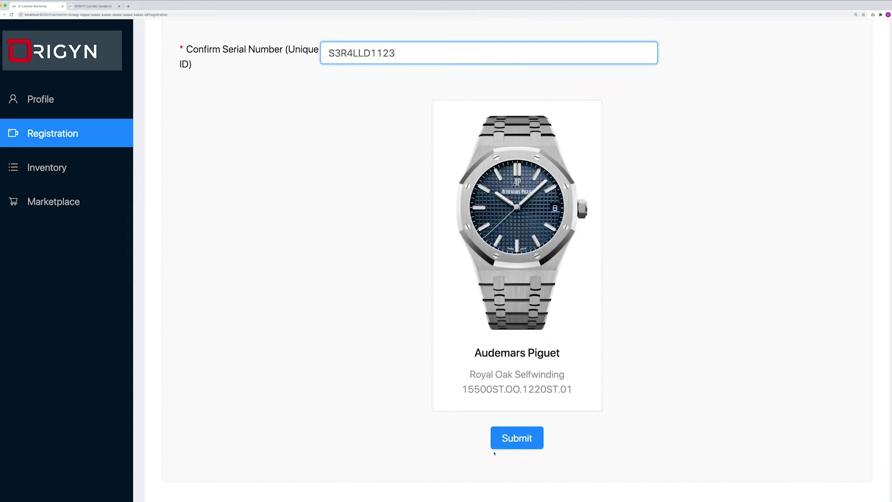
click(501, 444)
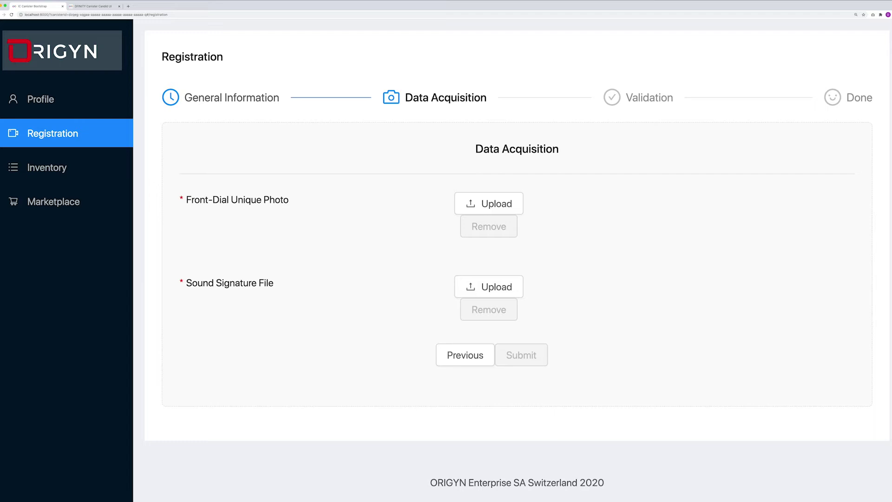
- Attach front-dial-picture.jpg as the front-dial photo after previewing it
click(455, 201)
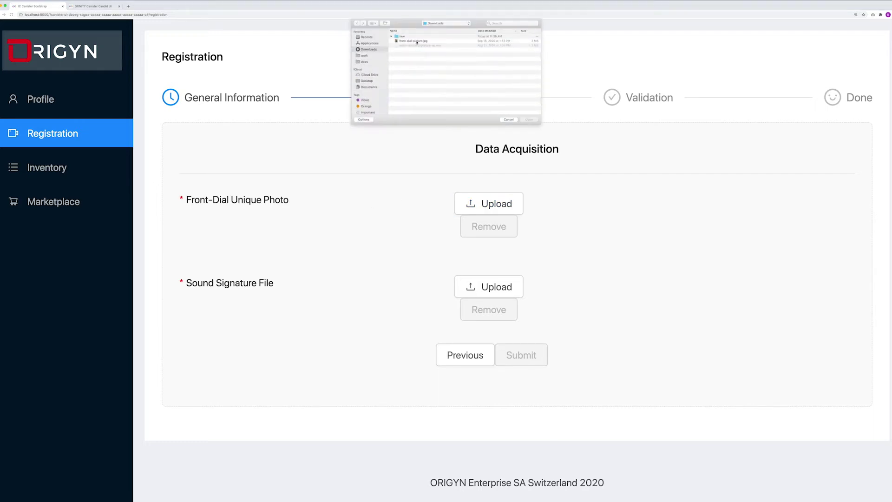
click(417, 42)
key(space)
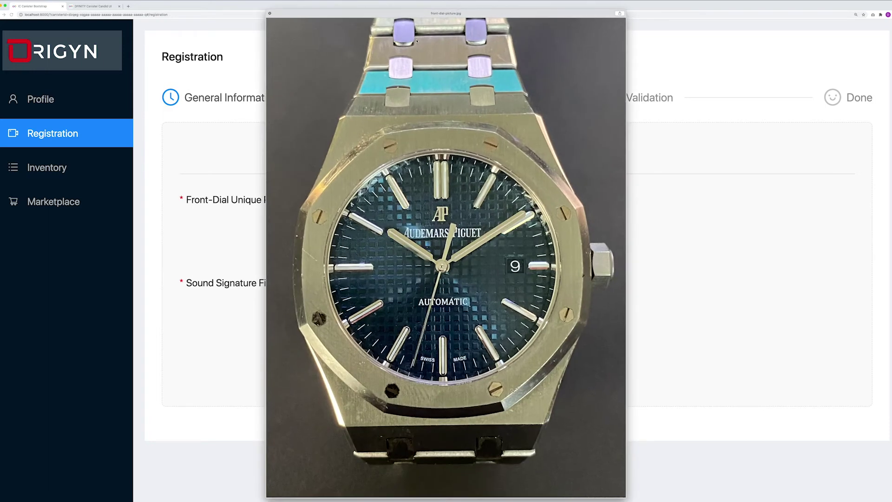
key(space)
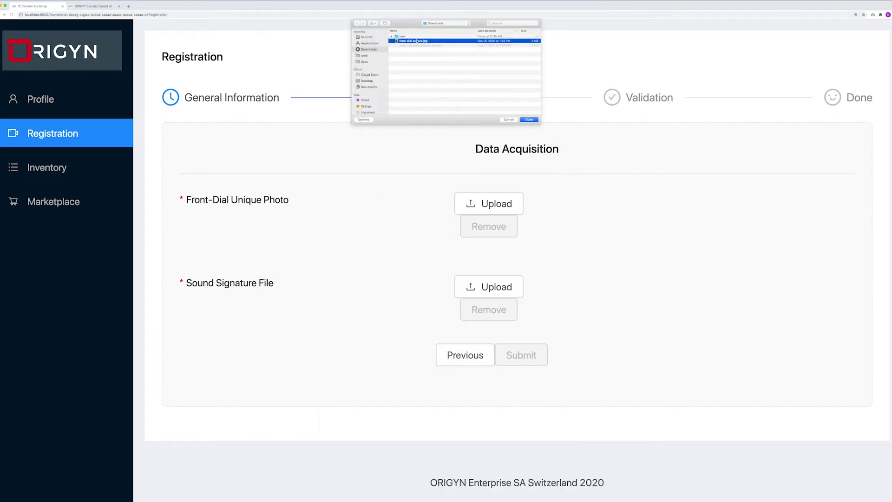
key(Return)
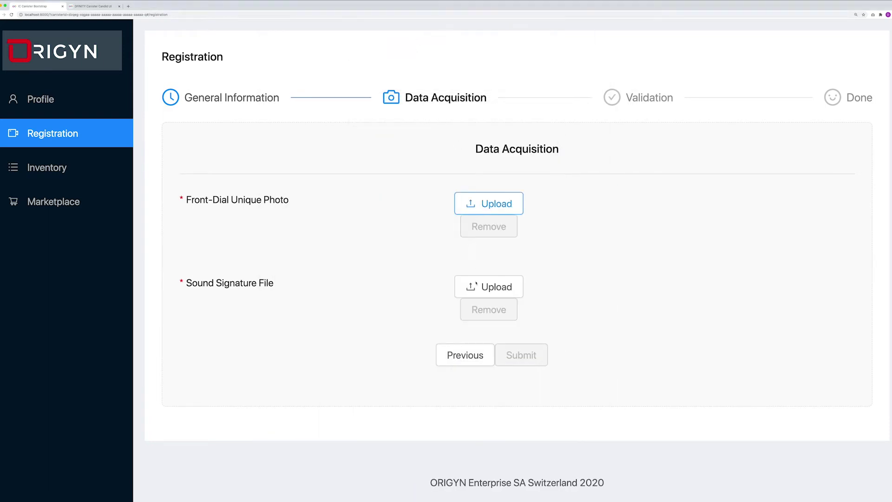
- Attach watch-sound-signature-cc.wav as the sound signature and submit both files
click(476, 285)
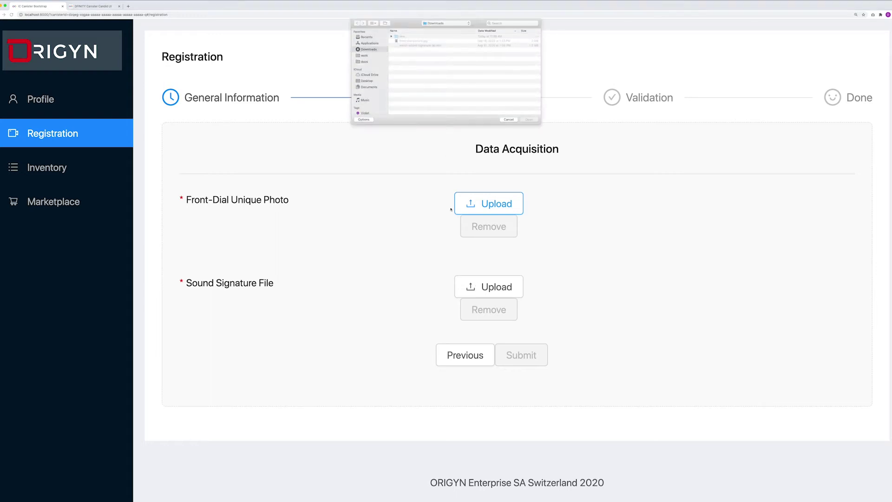
click(434, 46)
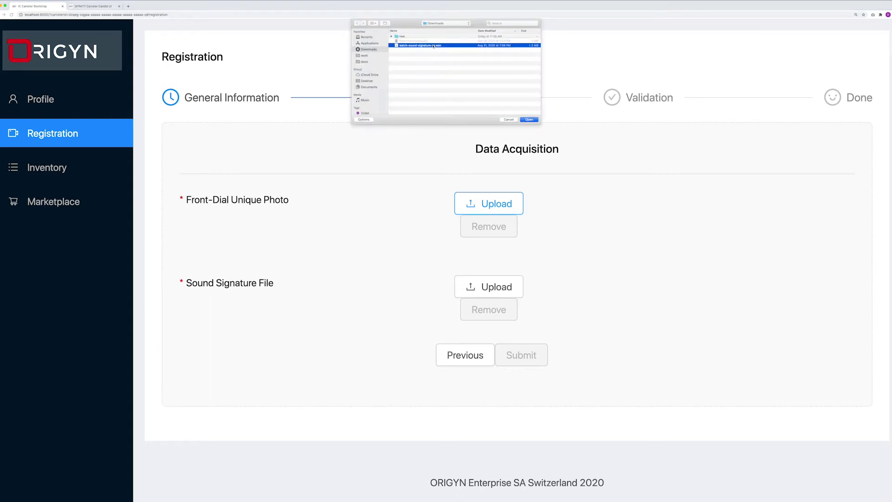
key(Return)
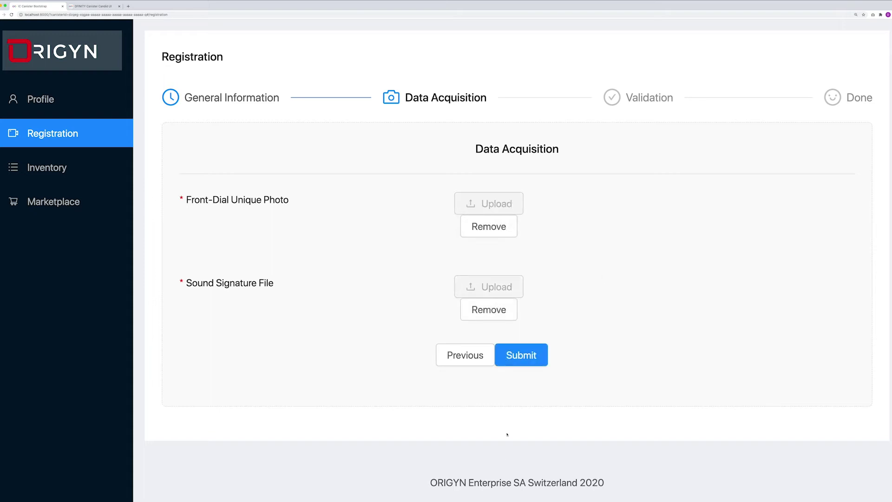
click(525, 366)
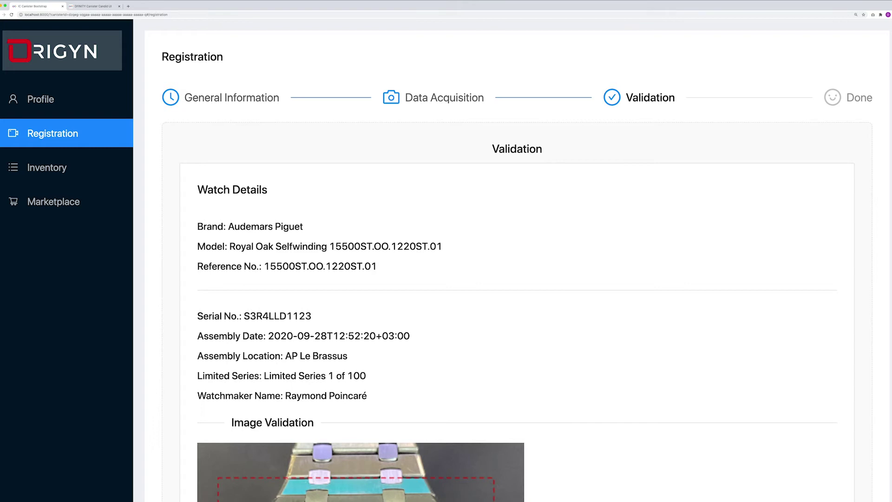
- Review the watch details, image and sound checks for S3R4LLD1123, then submit
scroll(479, 281, down, 5)
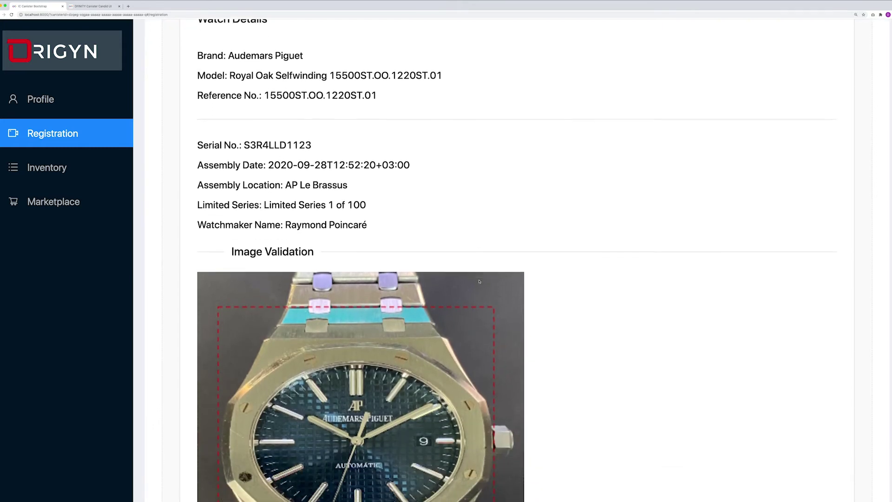
scroll(479, 281, down, 4)
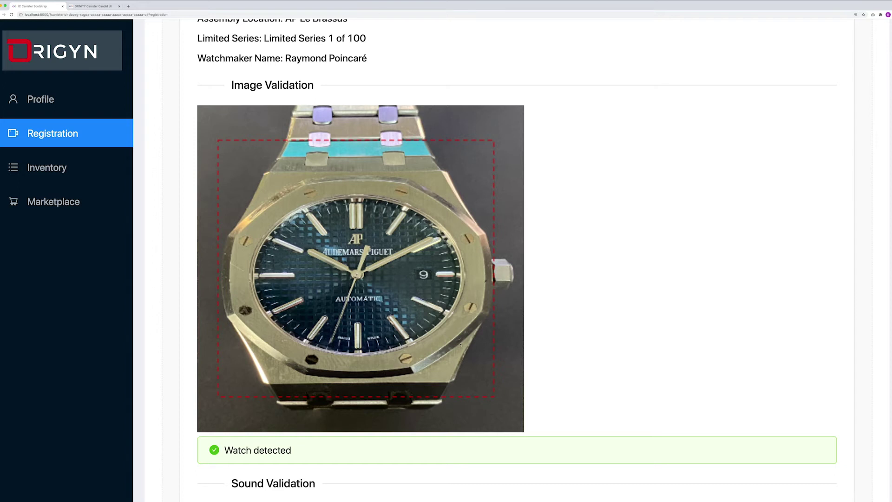
scroll(460, 343, down, 6)
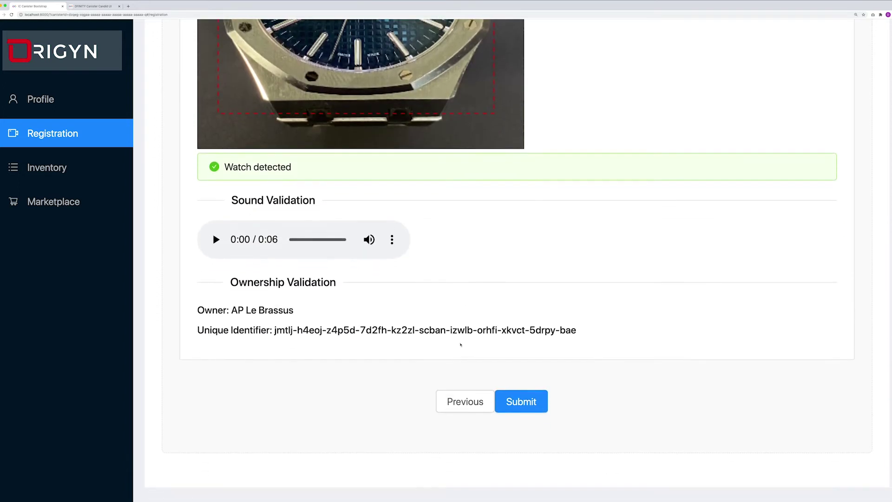
scroll(460, 344, down, 1)
click(514, 375)
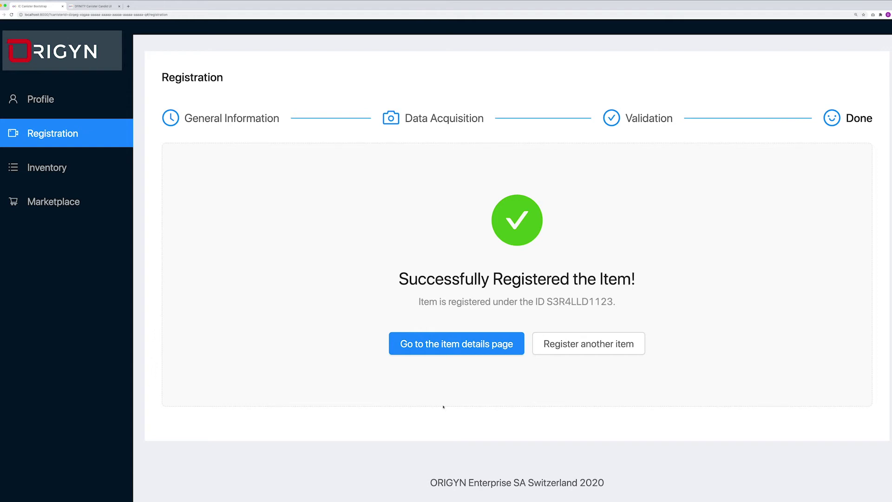
- Open the watch's item details page, scroll through it, and snap it to the left half
click(447, 346)
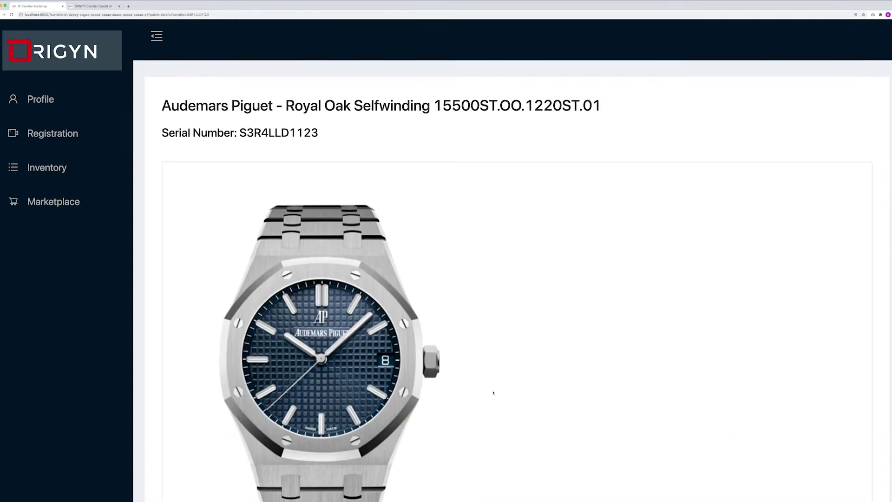
scroll(492, 393, down, 2)
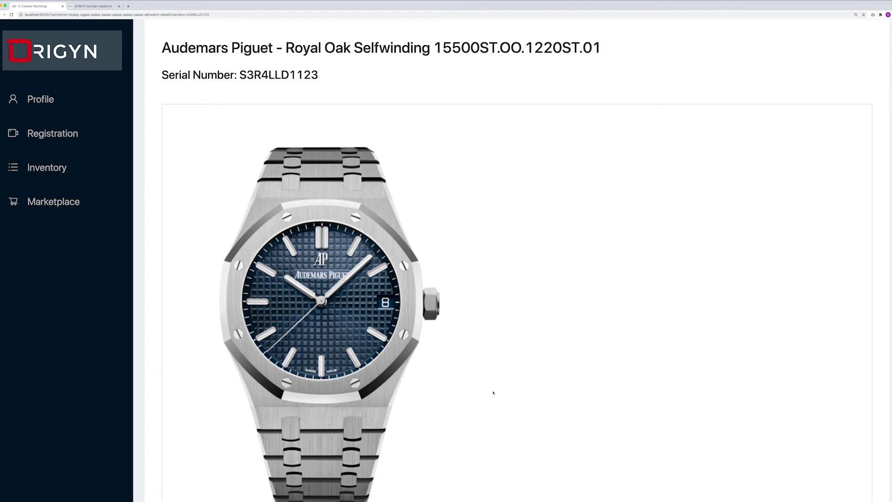
scroll(494, 392, down, 10)
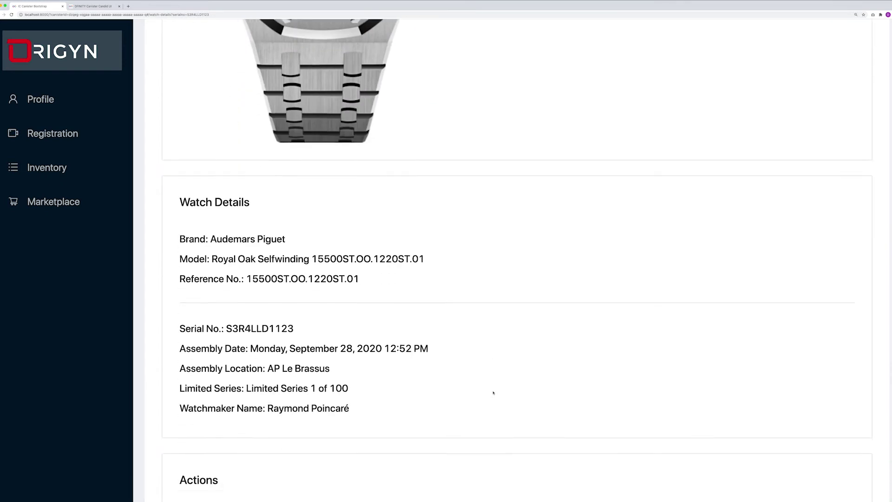
scroll(493, 392, down, 1)
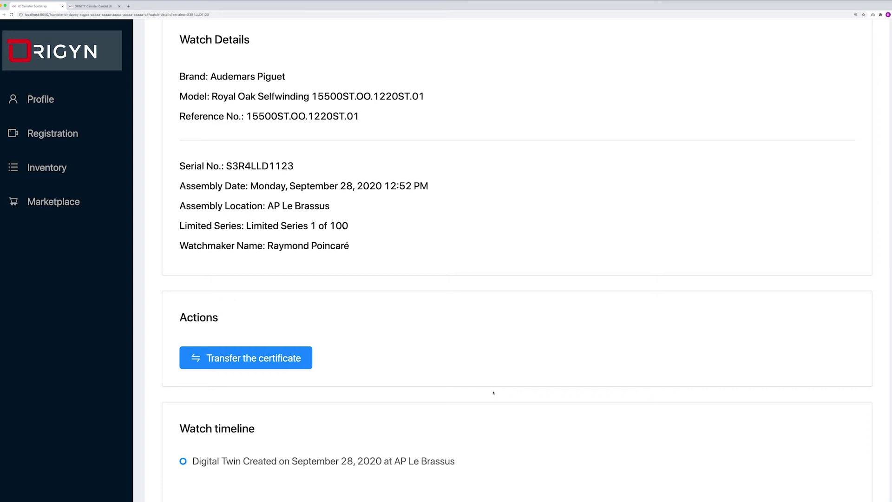
scroll(493, 392, down, 3)
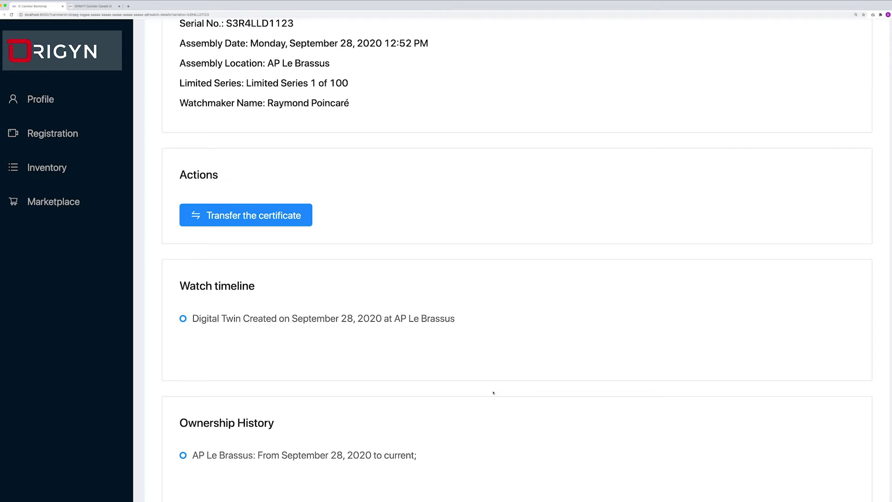
scroll(493, 393, down, 4)
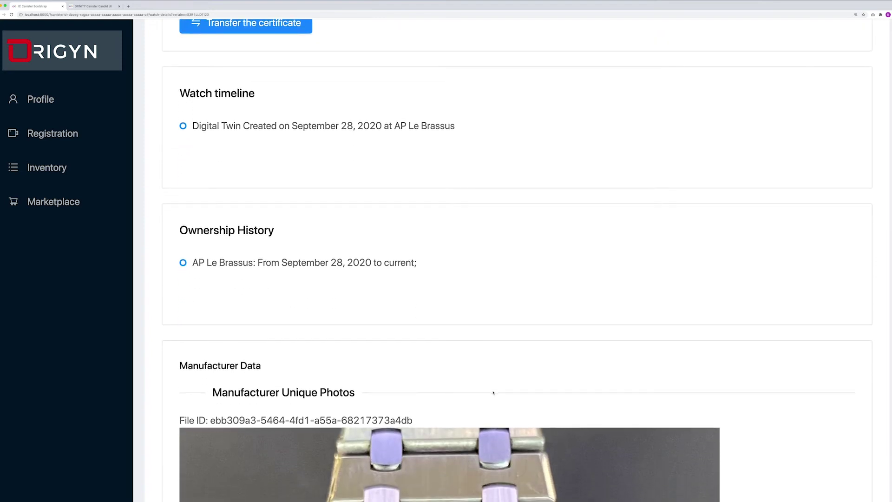
scroll(493, 393, down, 3)
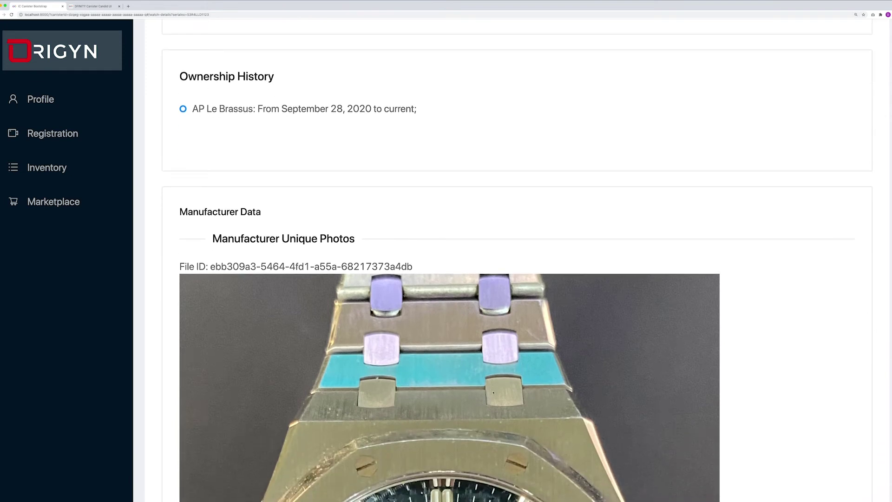
scroll(493, 392, down, 8)
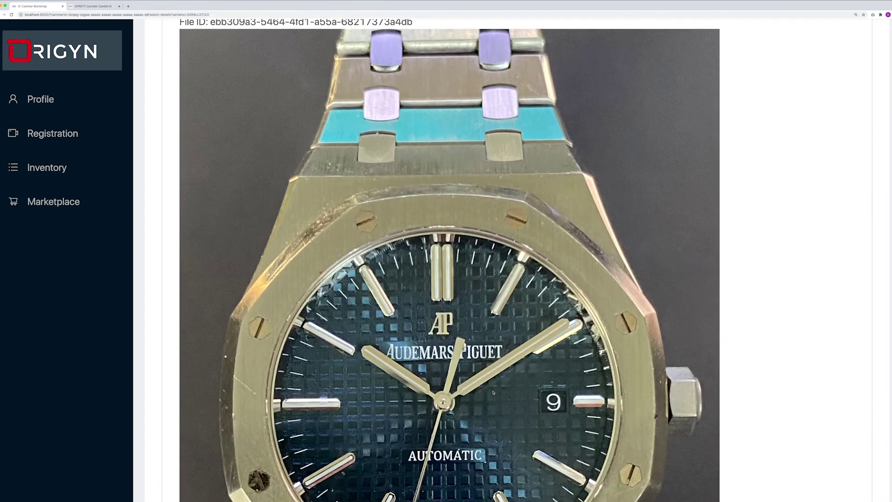
scroll(493, 393, down, 7)
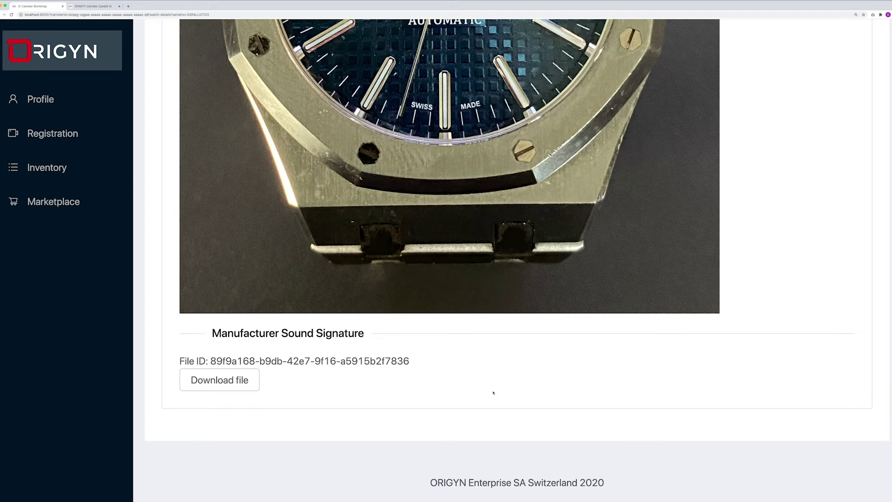
key(ctrl+alt+Left)
- Open the empty Inventory page in the AP Beverly Hills window
scroll(276, 294, up, 10)
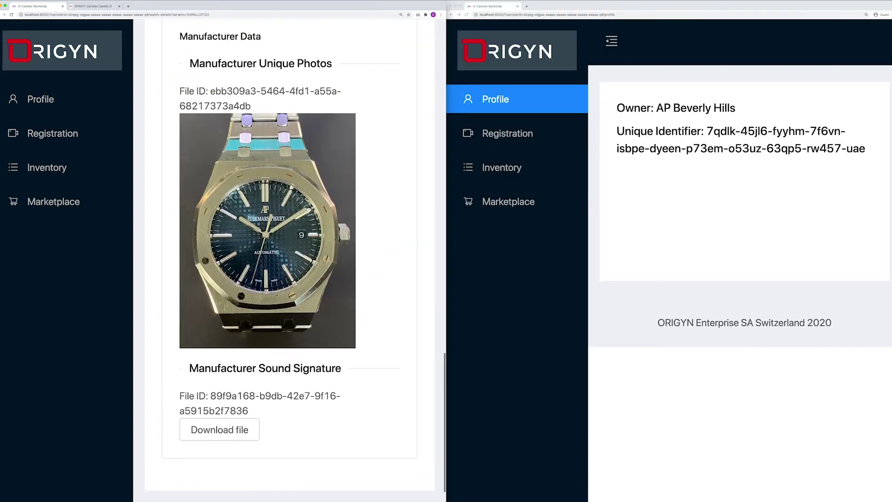
scroll(277, 295, up, 6)
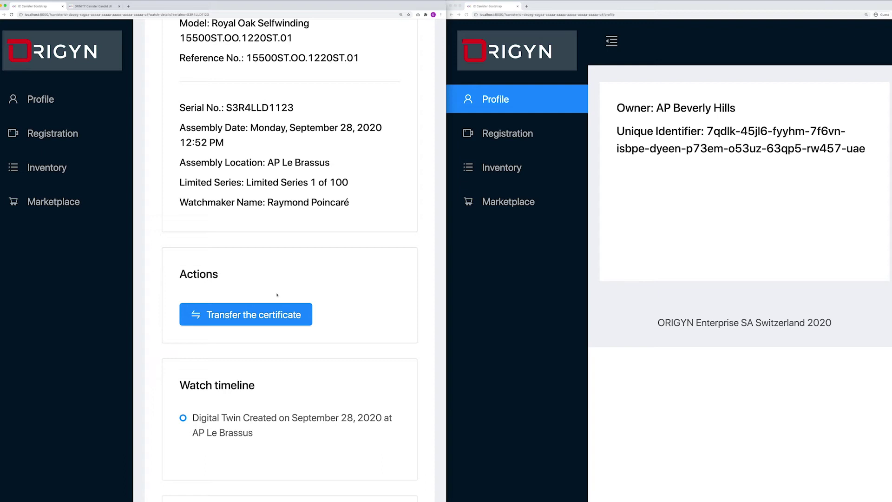
click(501, 167)
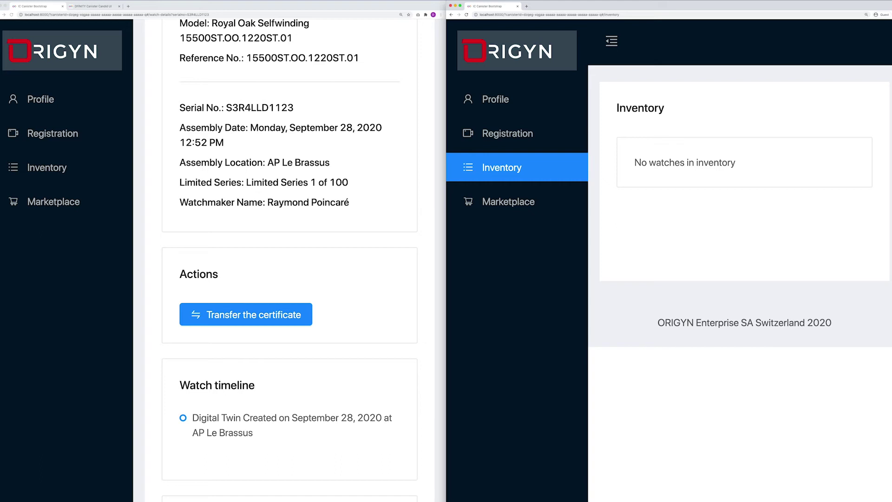
- From the watch details window, transfer the certificate to AP Beverly Hills with reference 'Boutique allocation'
click(210, 328)
click(211, 321)
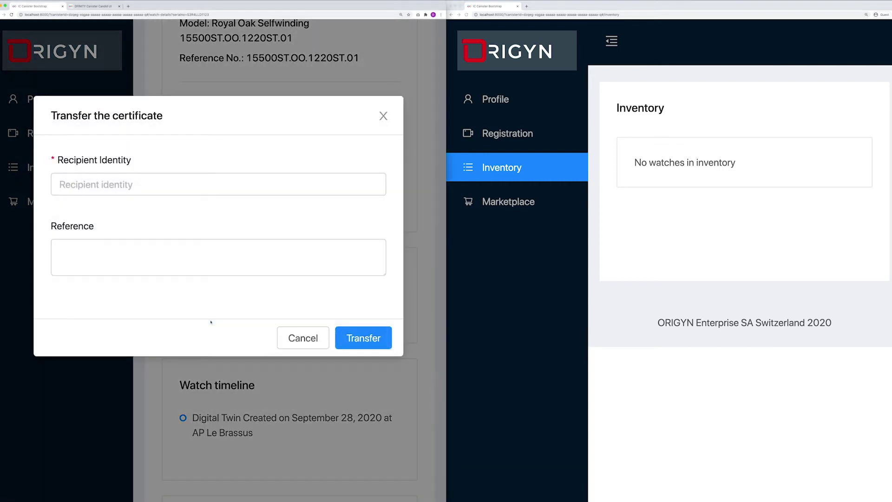
click(222, 188)
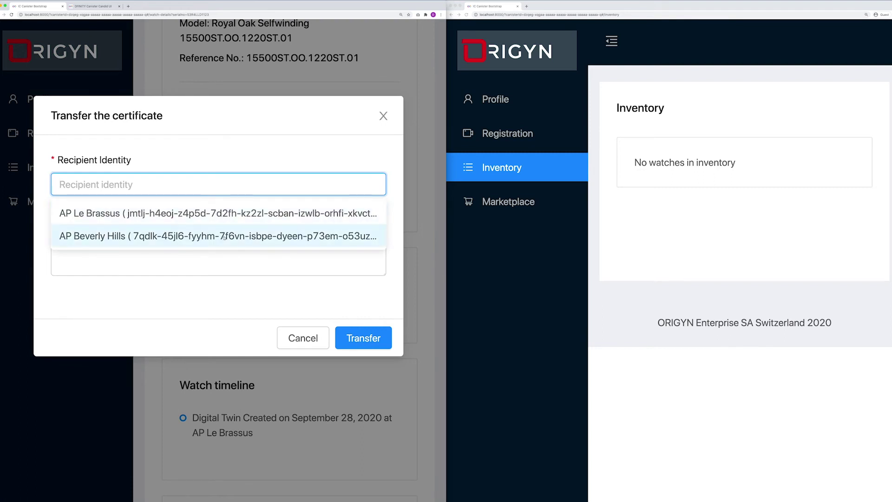
click(224, 236)
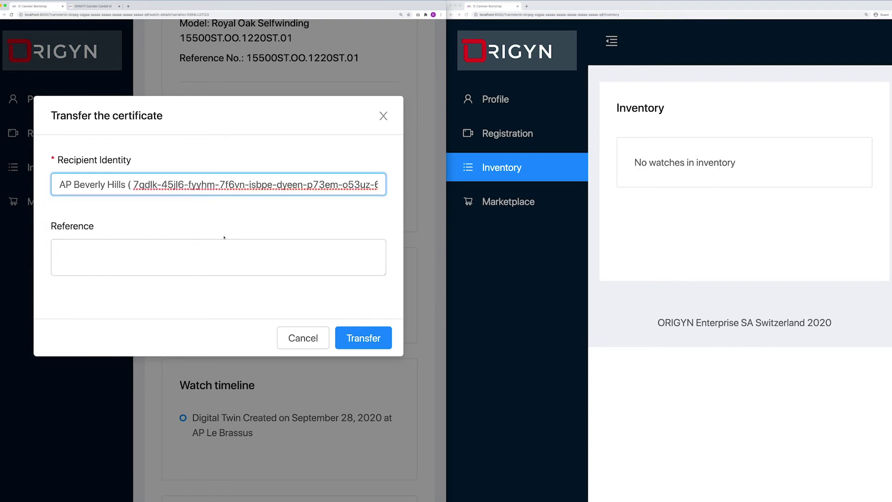
click(221, 263)
text(B)
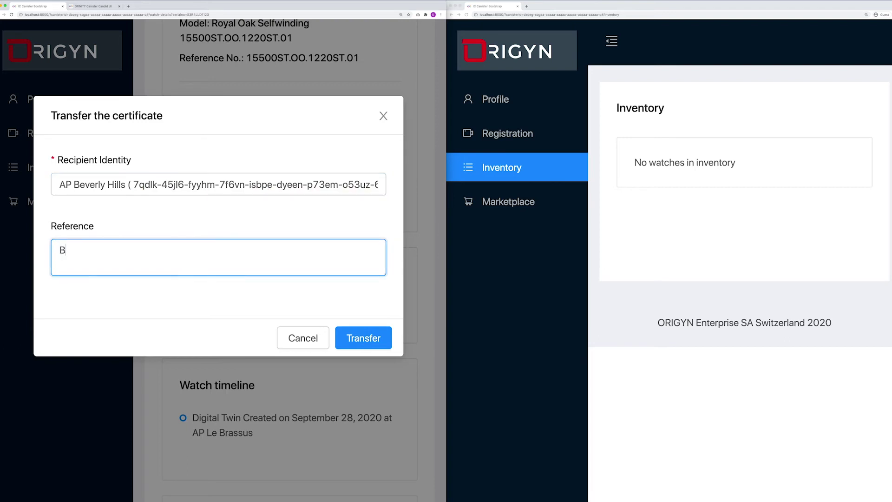
text(outique allocation)
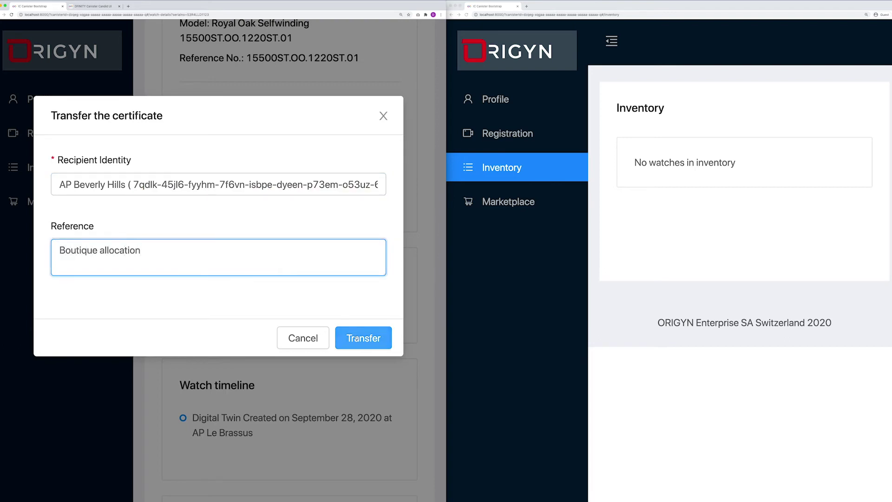
click(356, 338)
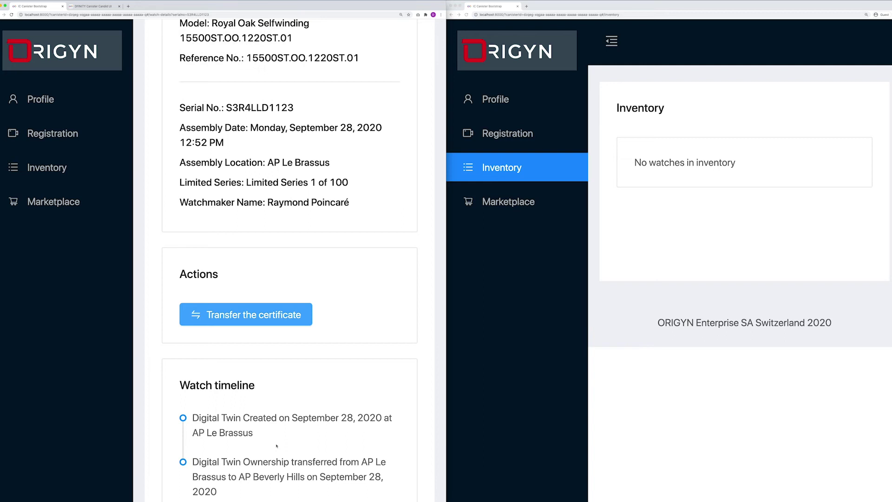
- Check the updated ownership timeline, then reload the AP Beverly Hills inventory window
scroll(281, 497, down, 5)
scroll(276, 446, down, 2)
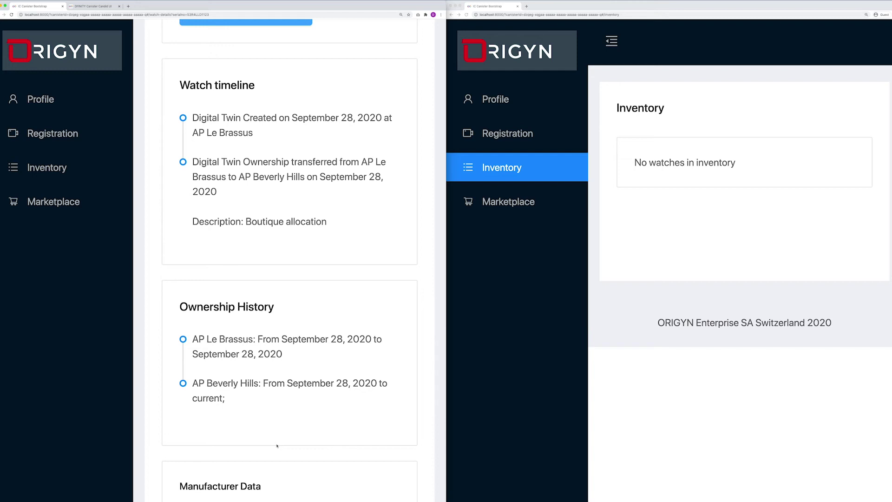
click(466, 14)
click(466, 15)
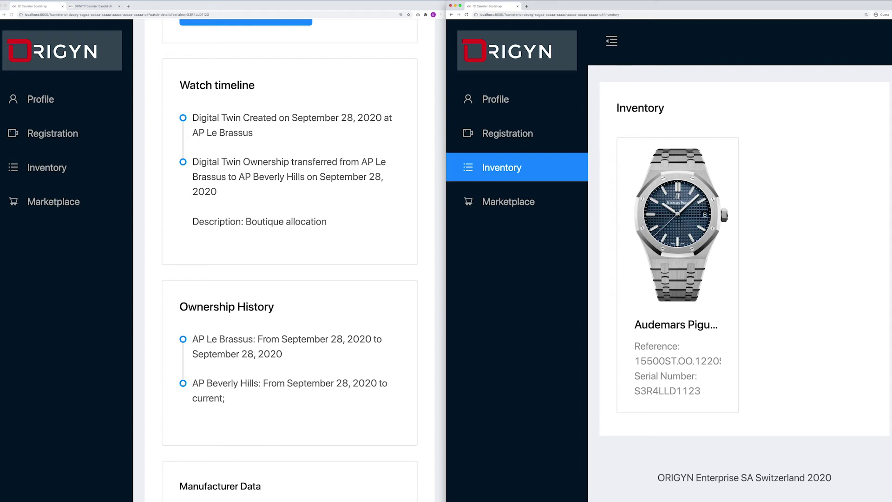
- Open the Audemars Piguet watch from the inventory and scroll to its Ownership History
click(713, 249)
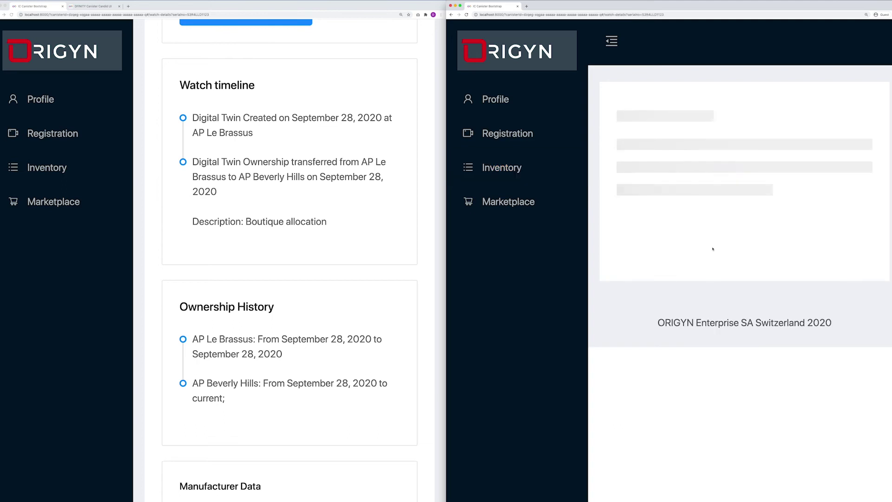
scroll(682, 220, down, 6)
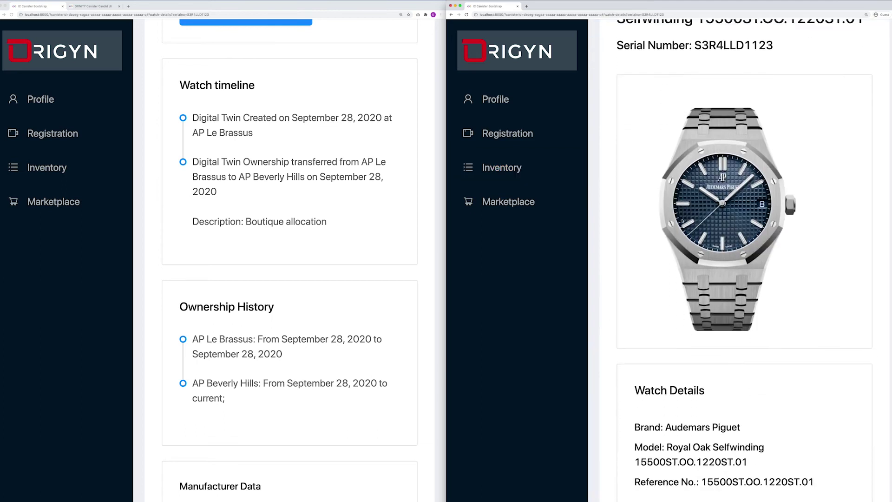
scroll(681, 221, down, 10)
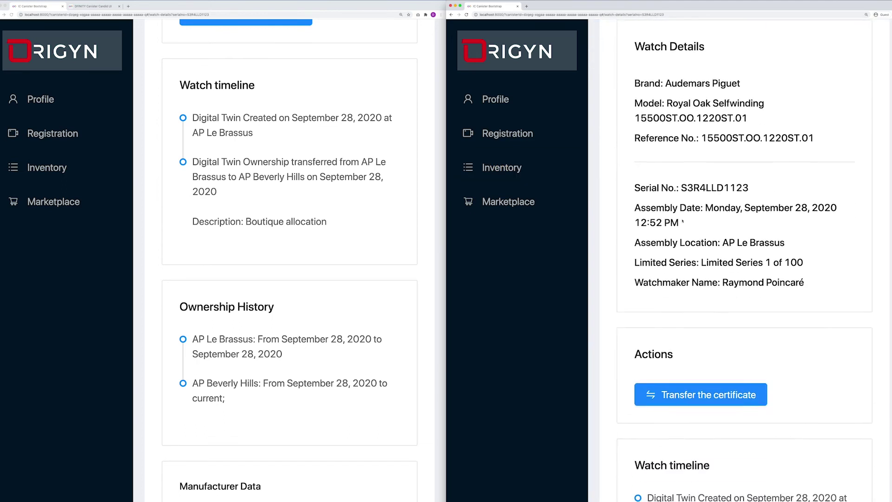
scroll(682, 222, down, 8)
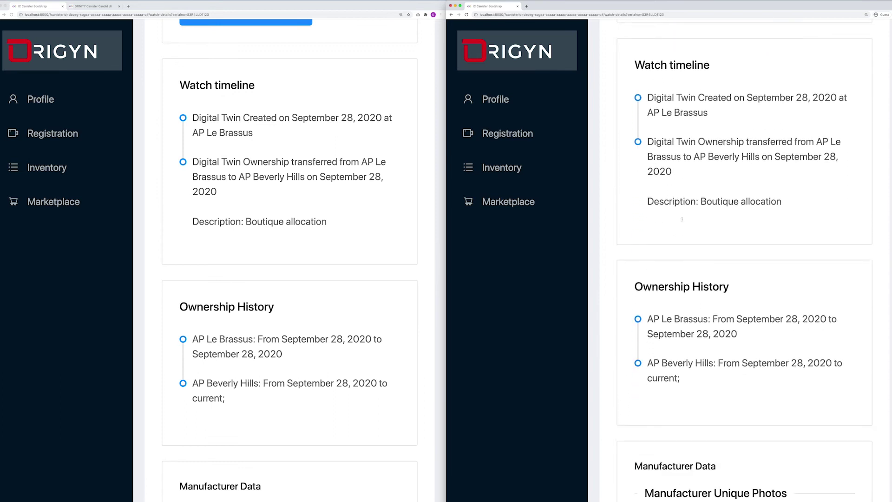
scroll(682, 221, down, 6)
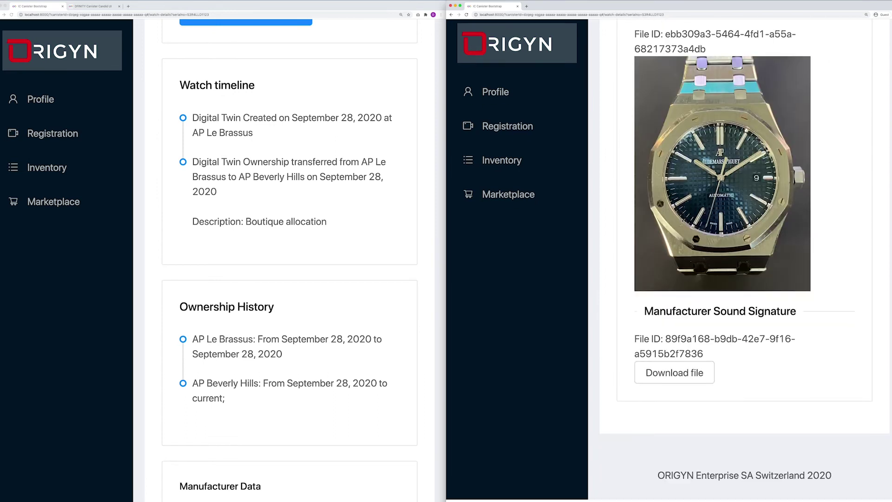
scroll(682, 221, up, 7)
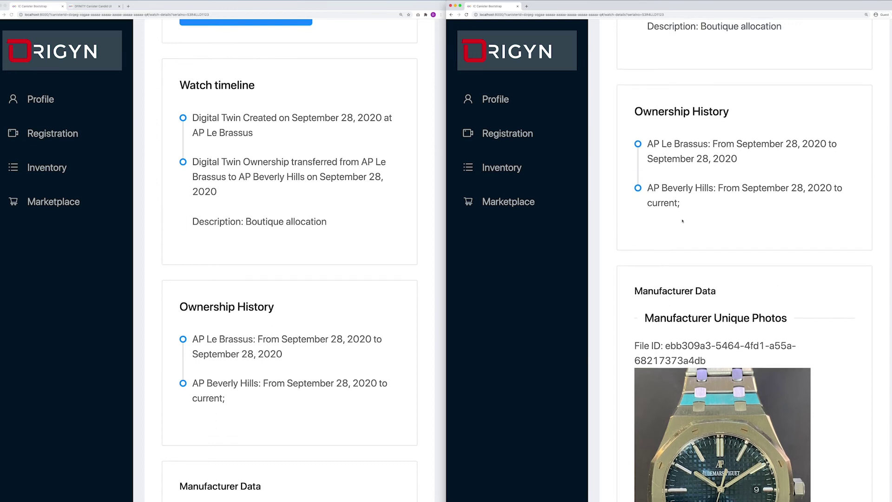
scroll(681, 221, up, 1)
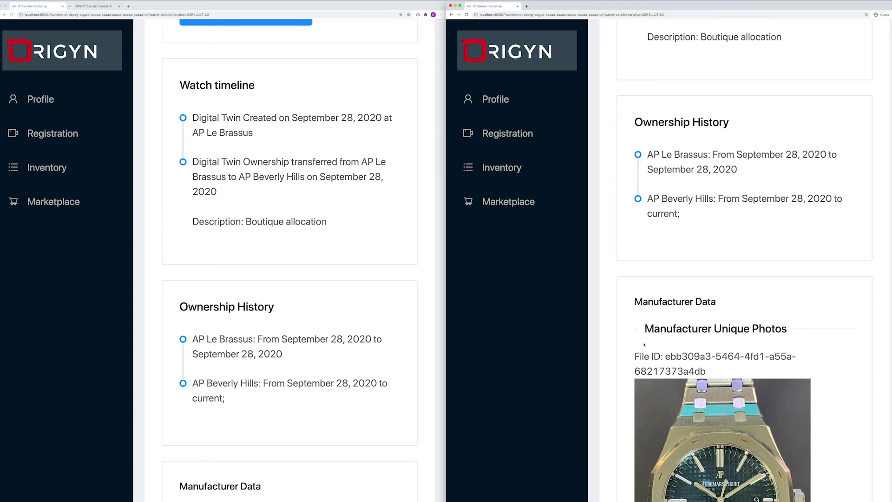
key(super+Tab)
scroll(315, 296, up, 20)
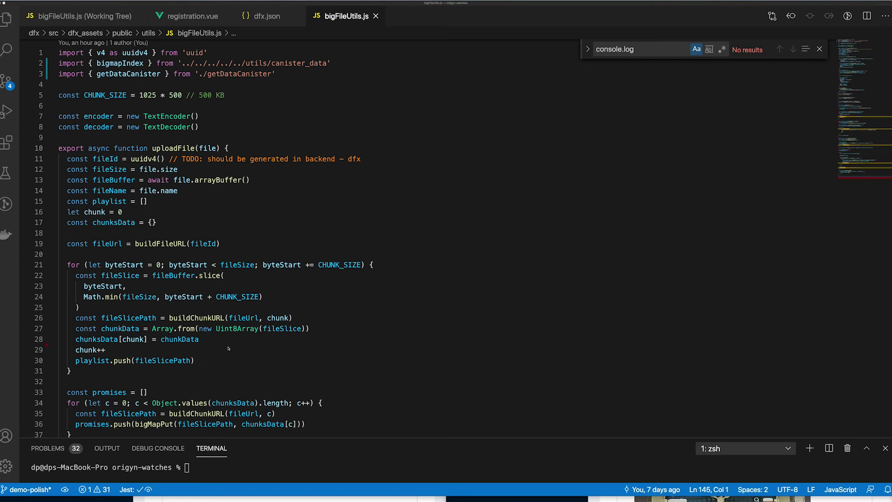
- Highlight the 500 KB CHUNK_SIZE definition and the uploadFile function name in bigFileUtils.js
scroll(193, 241, down, 1)
triple_click(110, 73)
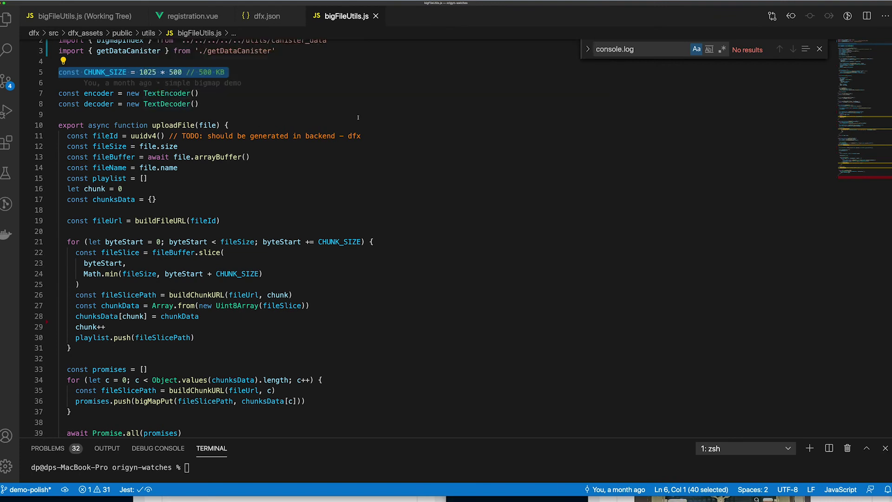
scroll(358, 117, down, 2)
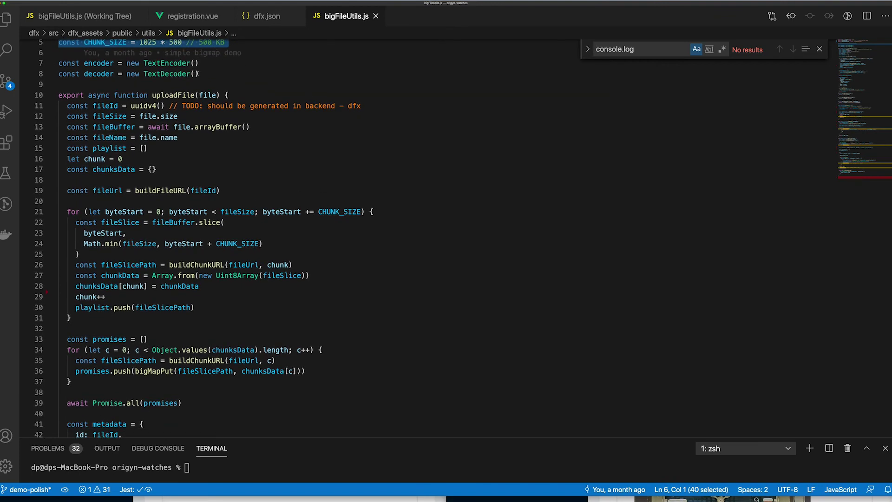
double_click(173, 95)
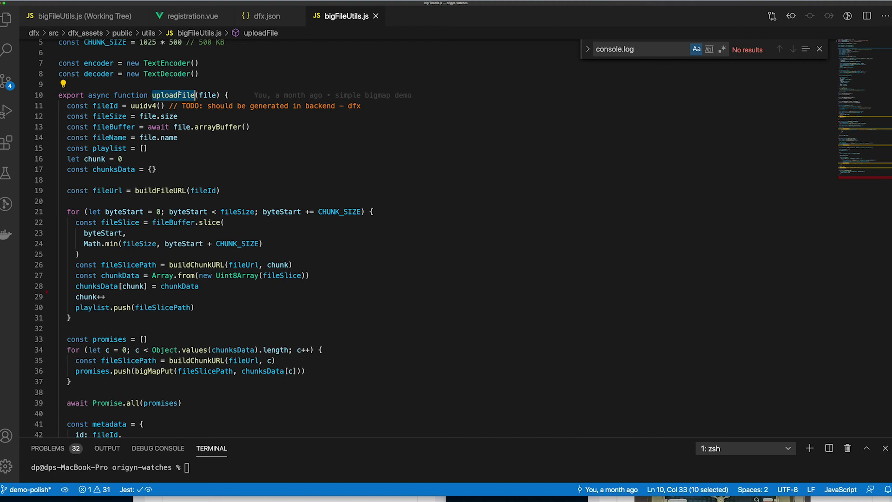
- Highlight the line reading the file into a buffer and the loop slicing it into chunks
scroll(78, 176, down, 1)
drag(71, 163, 118, 292)
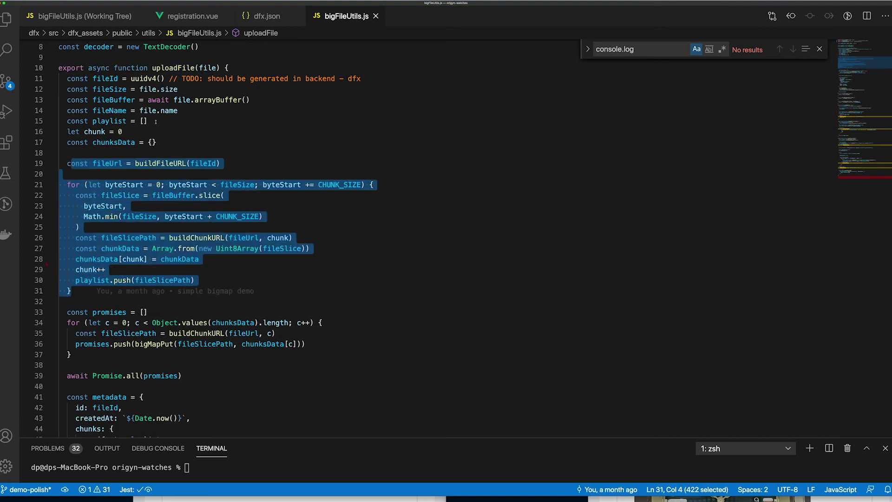
triple_click(149, 101)
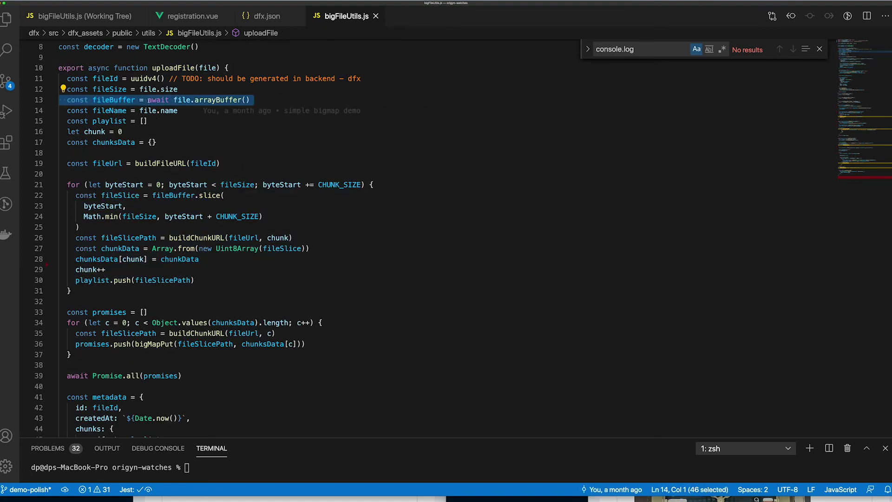
scroll(151, 109, down, 3)
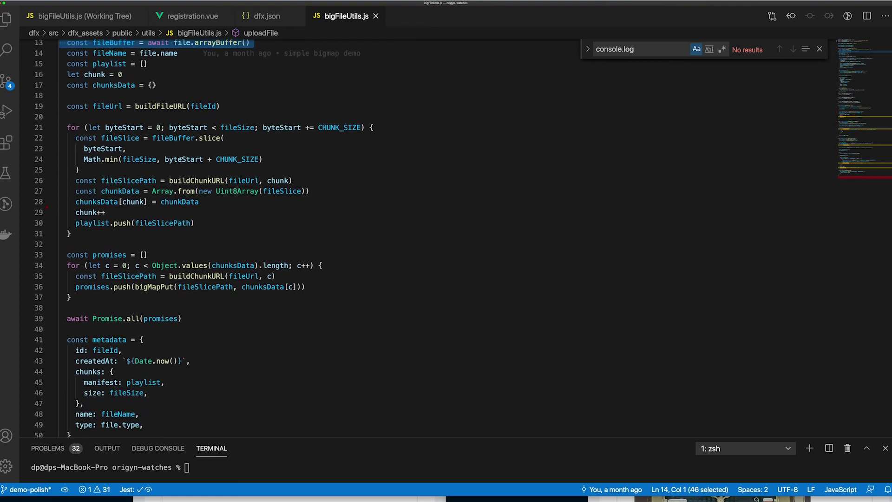
drag(60, 110, 139, 234)
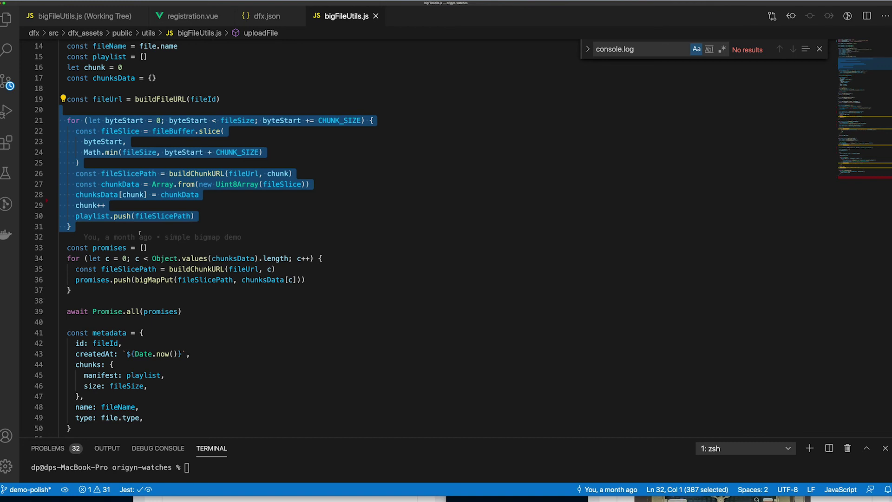
- Highlight the bigMapPut call and the metadata object with its uses, then clear the highlights
scroll(140, 233, down, 4)
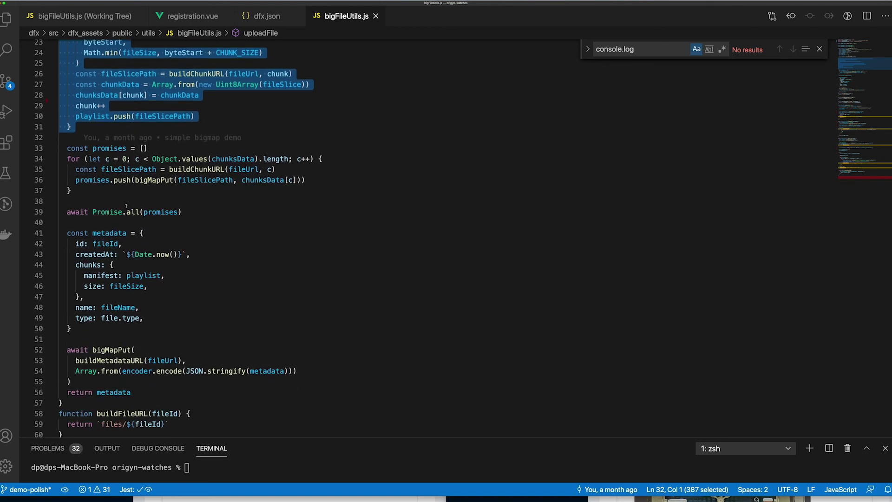
click(161, 179)
double_click(161, 180)
scroll(113, 177, down, 2)
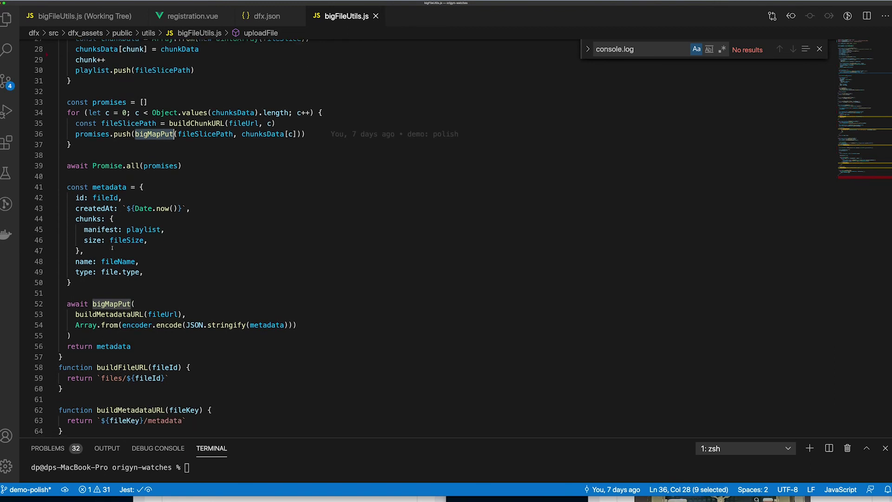
drag(113, 177, 98, 282)
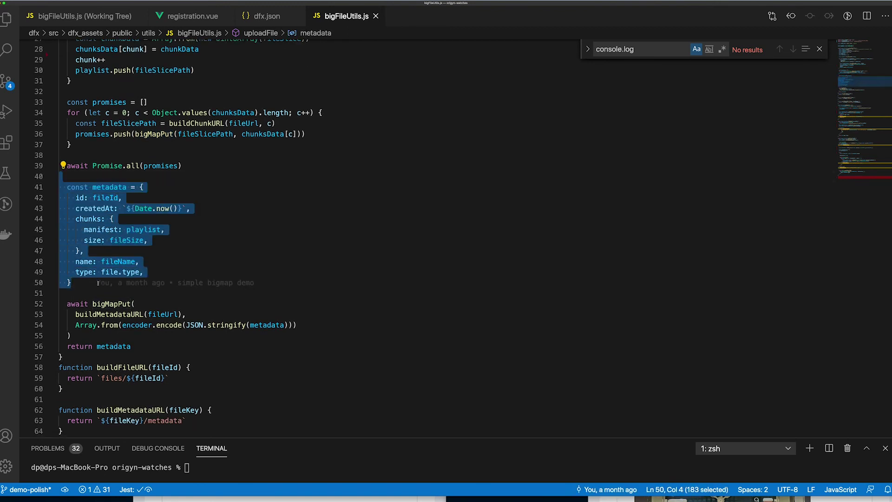
click(123, 346)
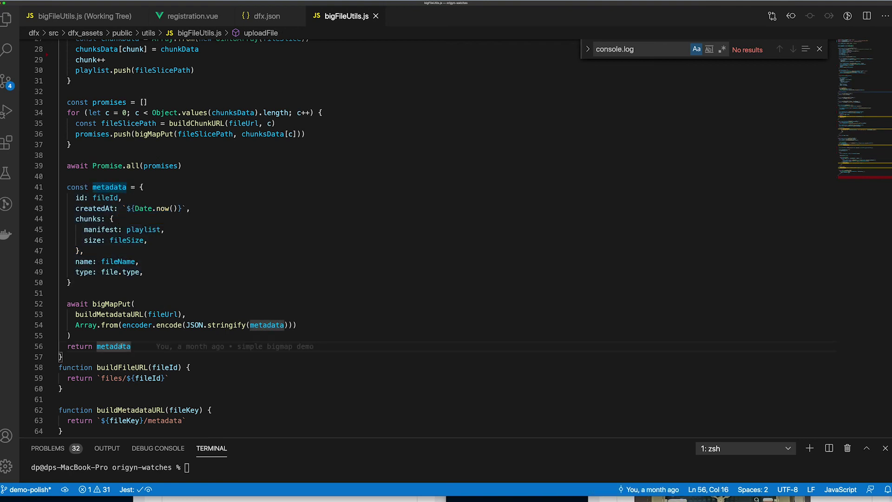
click(318, 291)
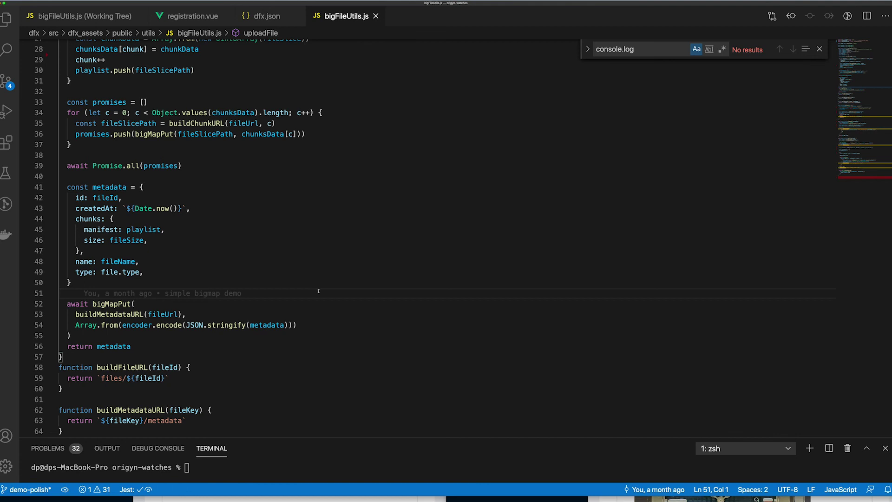
scroll(318, 291, down, 1)
scroll(318, 290, down, 20)
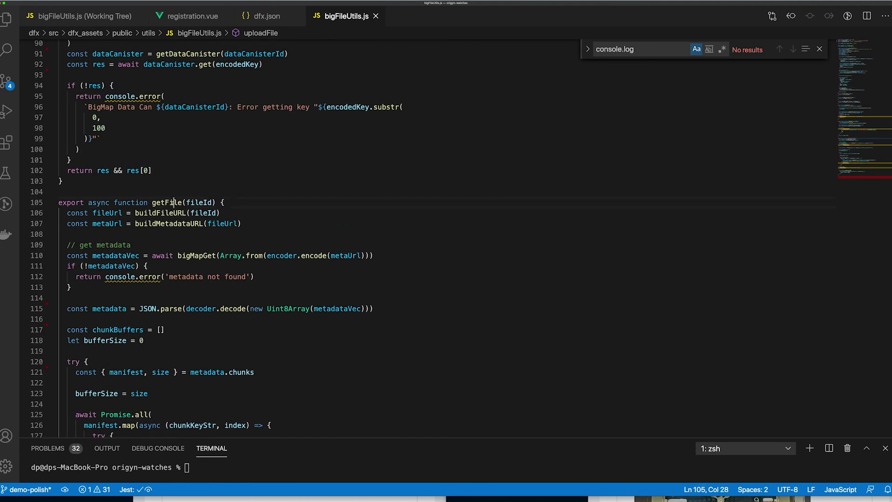
- Highlight the getFile name and its lines fetching and parsing the file's metadata JSON
double_click(167, 202)
scroll(173, 204, down, 3)
scroll(173, 205, down, 1)
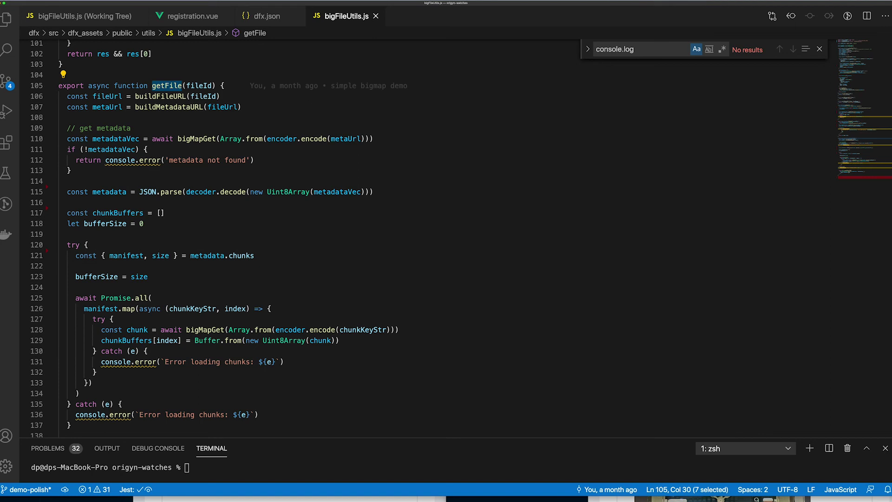
triple_click(197, 139)
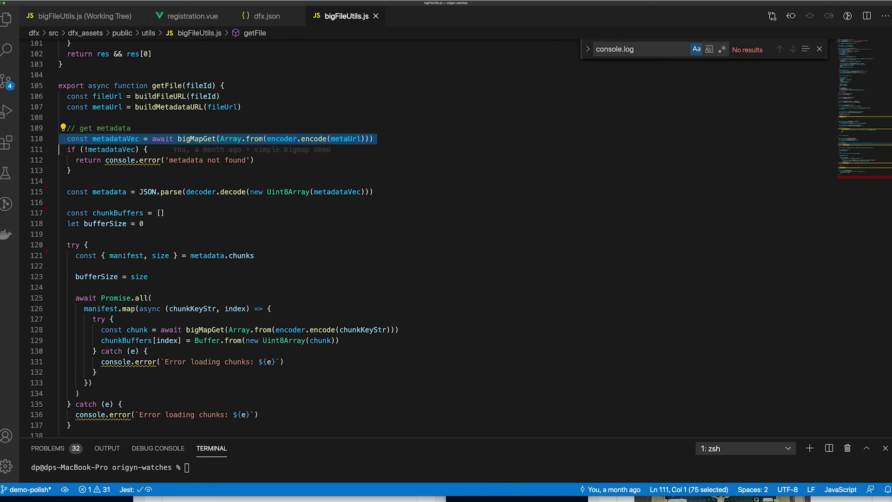
scroll(248, 156, down, 2)
triple_click(248, 154)
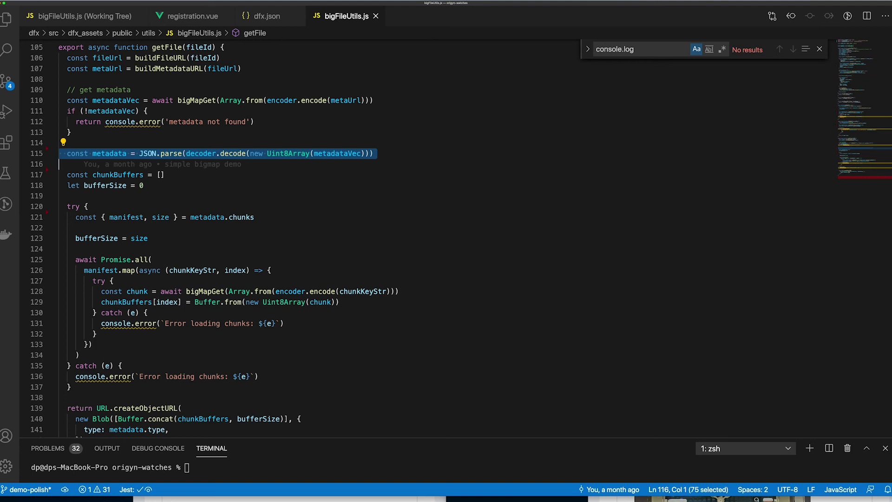
click(170, 198)
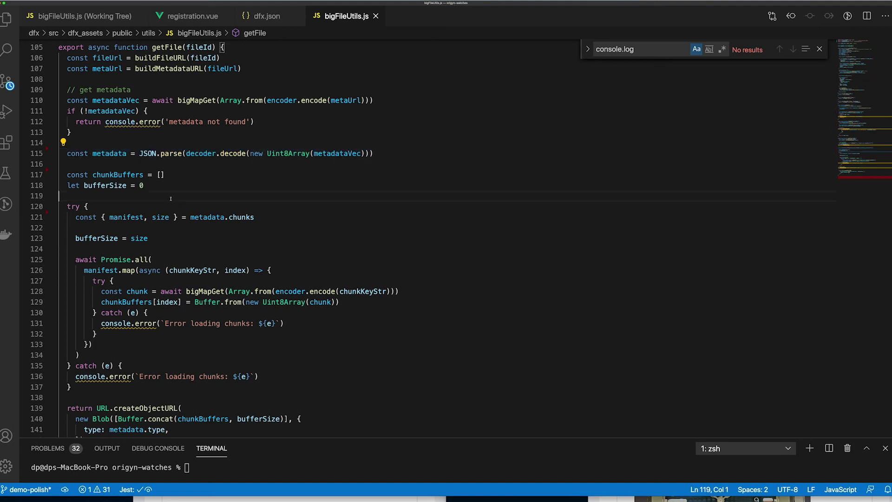
- Highlight the Promise.all block loading chunks and the code returning the rebuilt file URL
drag(61, 249, 122, 365)
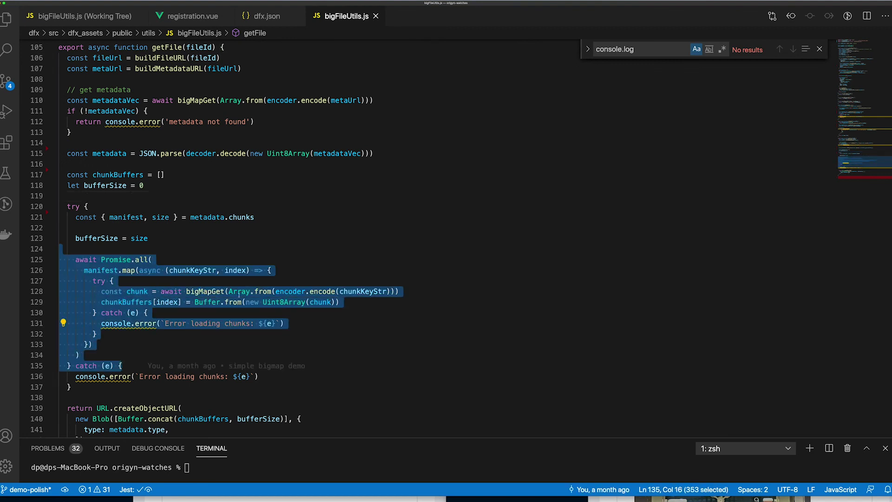
scroll(239, 293, down, 5)
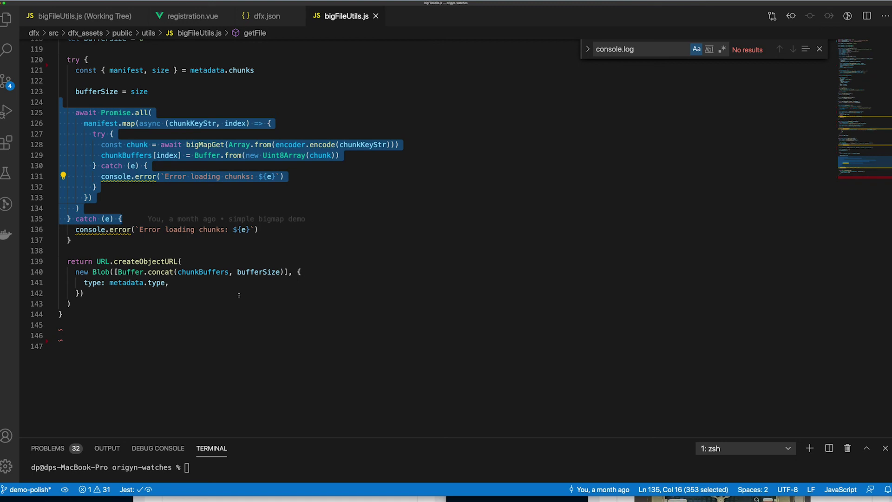
drag(60, 250, 162, 304)
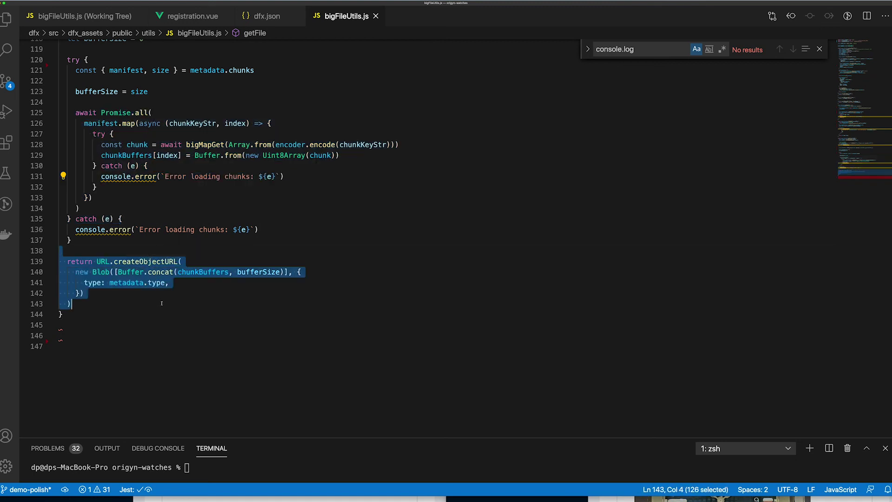